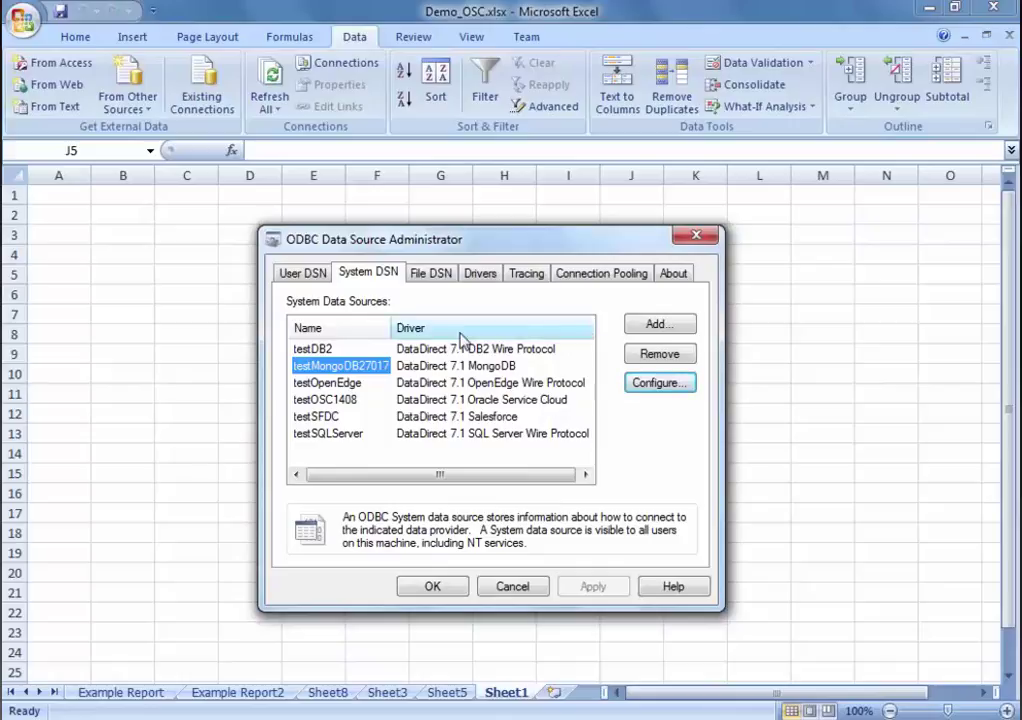
Step: Move the ODBC Data Source Administrator window slightly upward
{"action": "left_click_drag", "start_coordinate": [474, 243], "coordinate": [481, 233]}
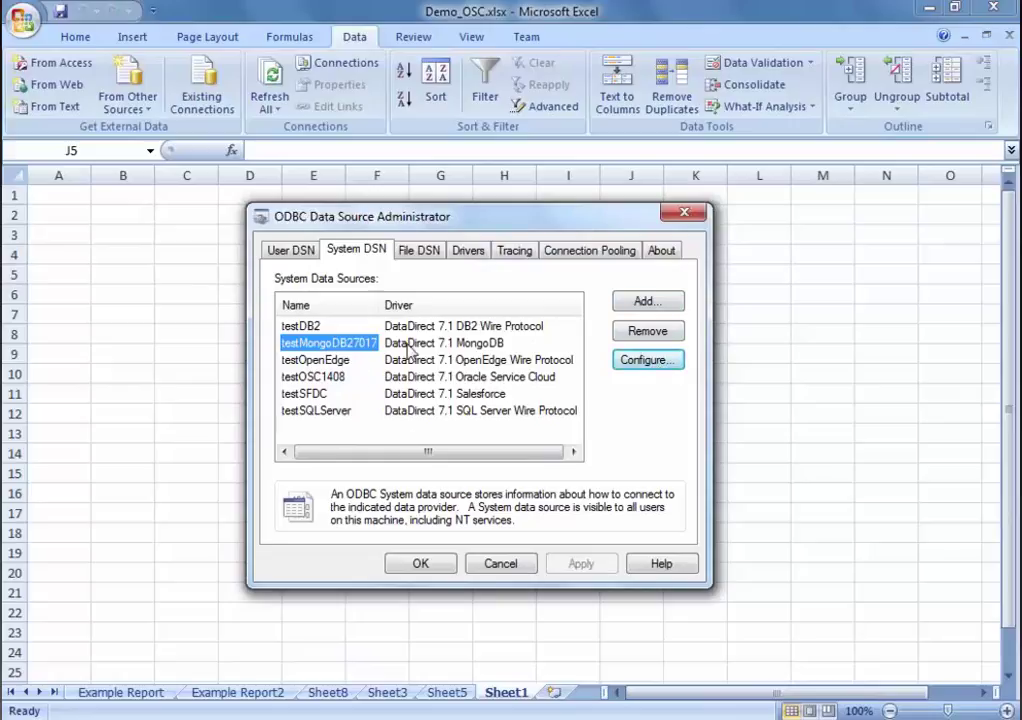
Step: Open testMongoDB27017's setup and review host nc-lnx101, port 27017, database MyDB and the schema path
{"action": "left_click", "coordinate": [668, 366]}
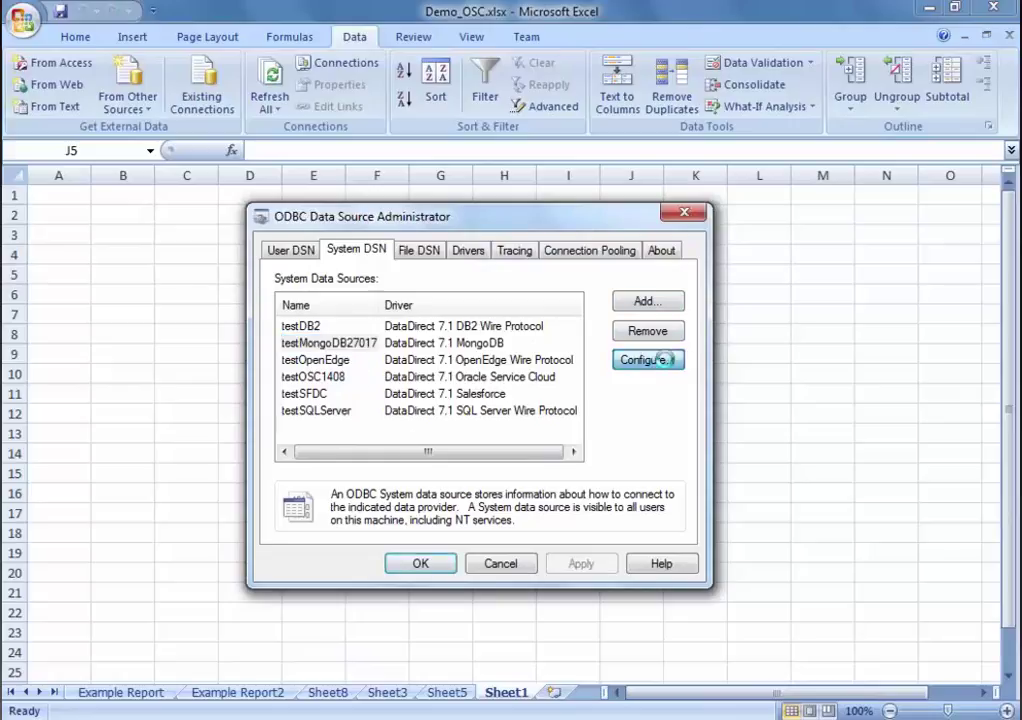
{"action": "left_click_drag", "start_coordinate": [516, 181], "coordinate": [518, 146]}
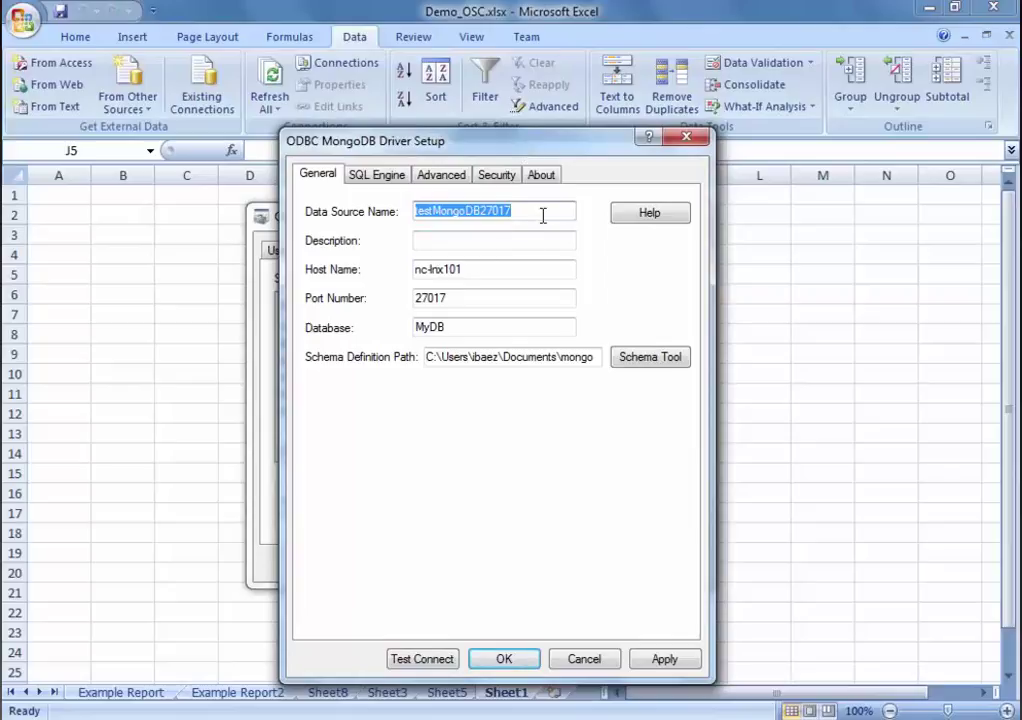
{"action": "left_click", "coordinate": [561, 215]}
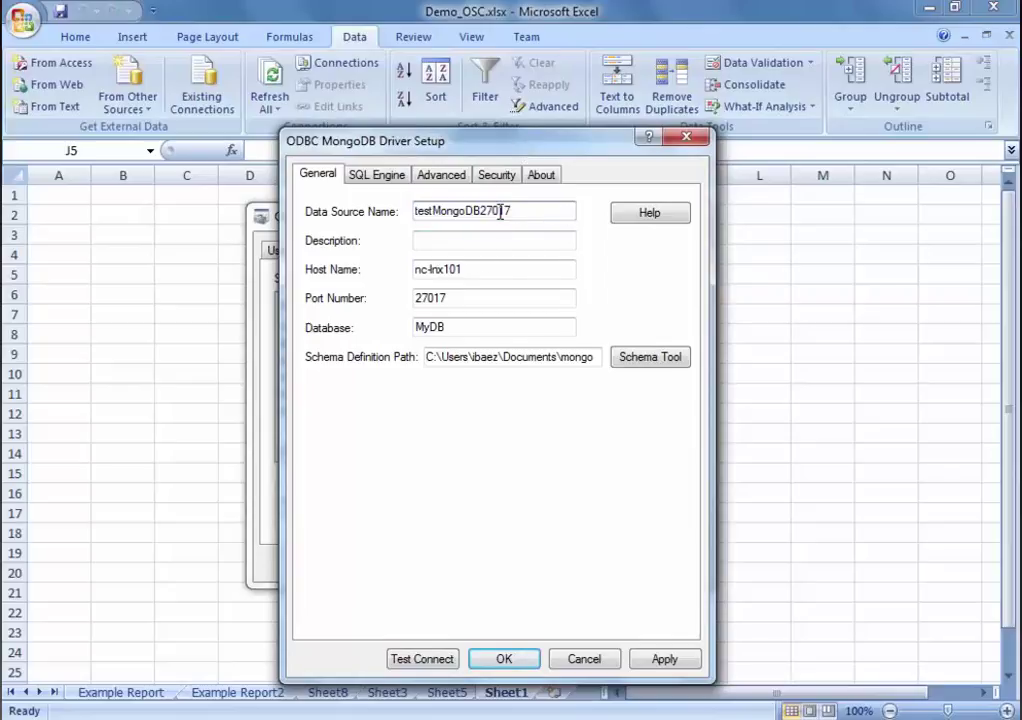
{"action": "left_click_drag", "start_coordinate": [541, 212], "coordinate": [474, 216]}
{"action": "left_click", "coordinate": [493, 238]}
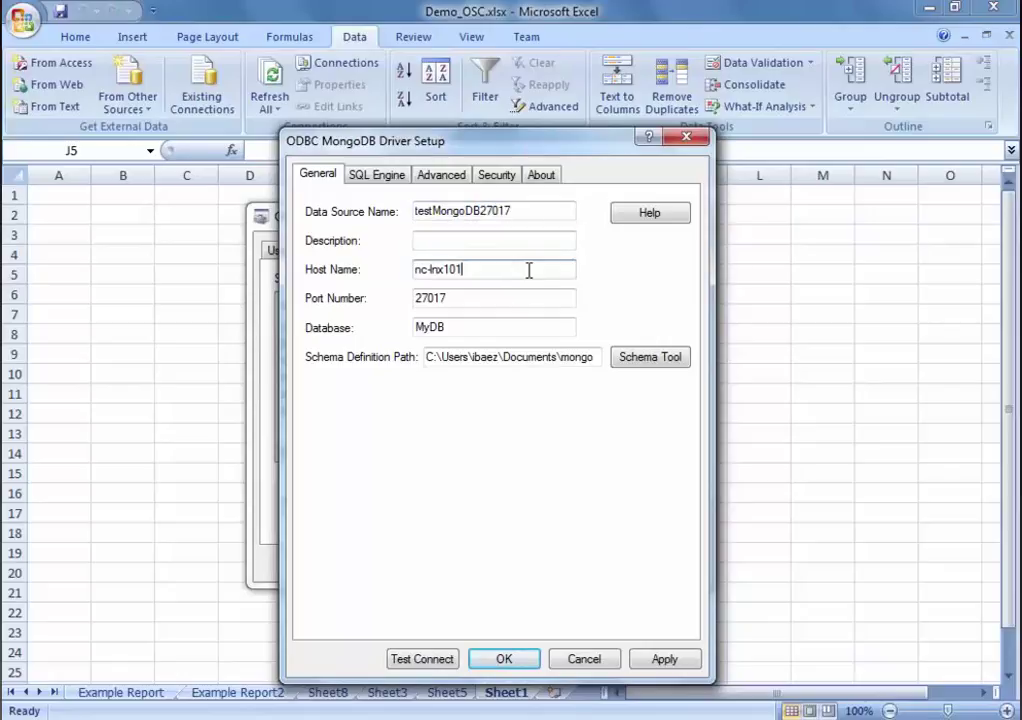
{"action": "left_click_drag", "start_coordinate": [530, 270], "coordinate": [406, 273]}
{"action": "left_click", "coordinate": [493, 301]}
{"action": "left_click_drag", "start_coordinate": [477, 326], "coordinate": [385, 325]}
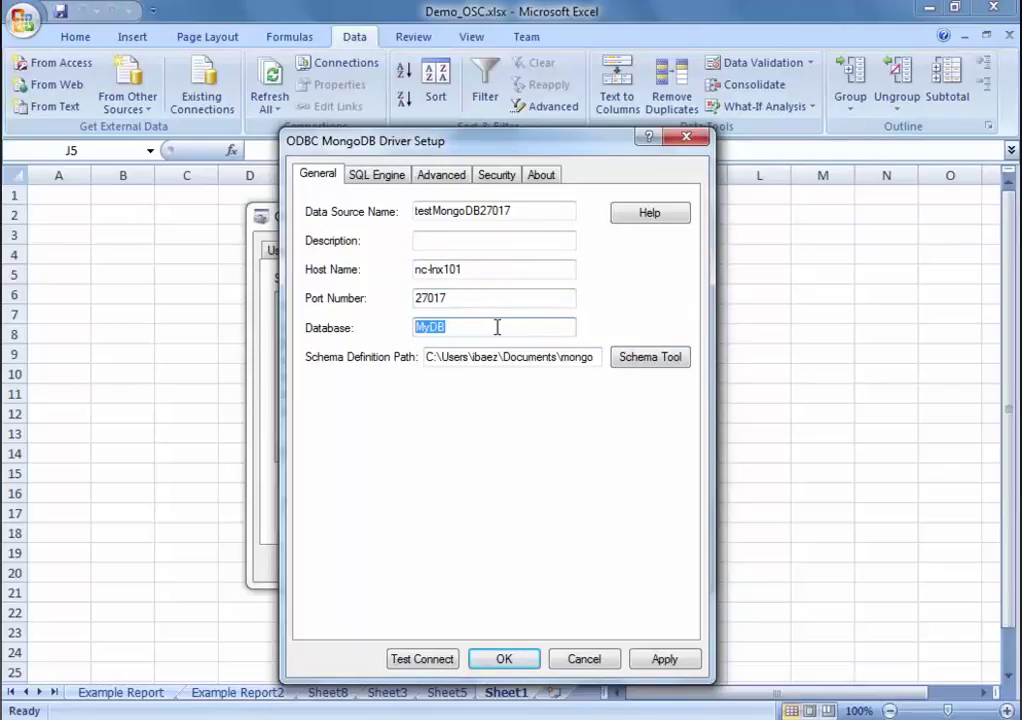
{"action": "left_click_drag", "start_coordinate": [461, 357], "coordinate": [730, 360]}
{"action": "left_click", "coordinate": [502, 358]}
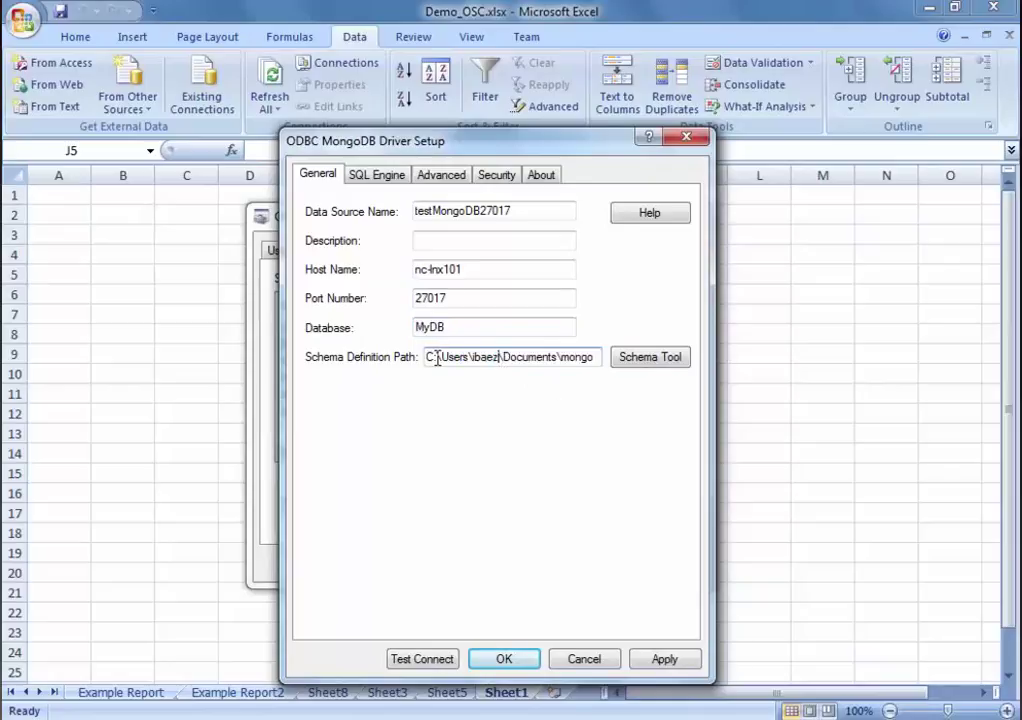
{"action": "left_click_drag", "start_coordinate": [435, 358], "coordinate": [673, 362]}
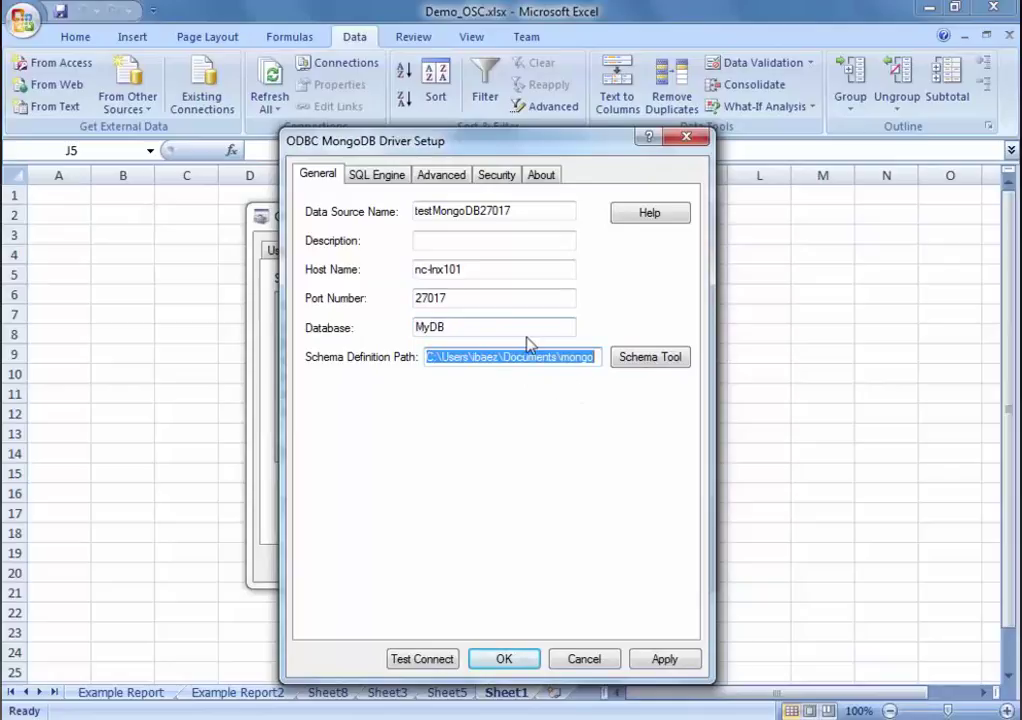
Step: Launch the Schema Tool, expand ADMIN to view SYSTEM.USERS columns, then collapse ADMIN
{"action": "left_click", "coordinate": [671, 362]}
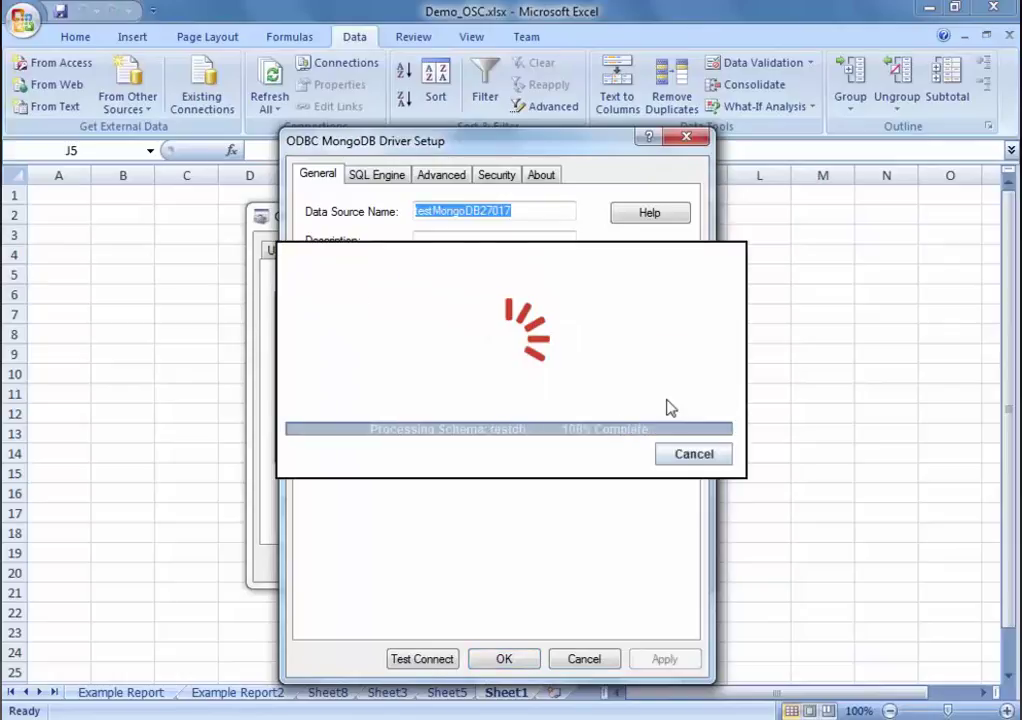
{"action": "left_click_drag", "start_coordinate": [675, 155], "coordinate": [577, 36]}
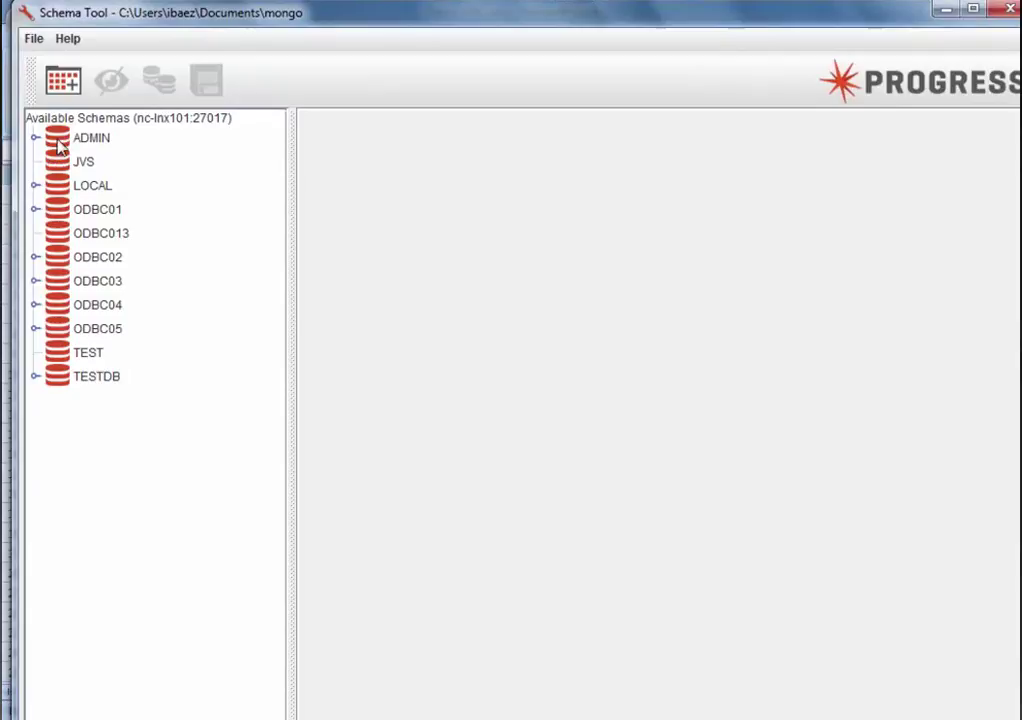
{"action": "double_click", "coordinate": [60, 145]}
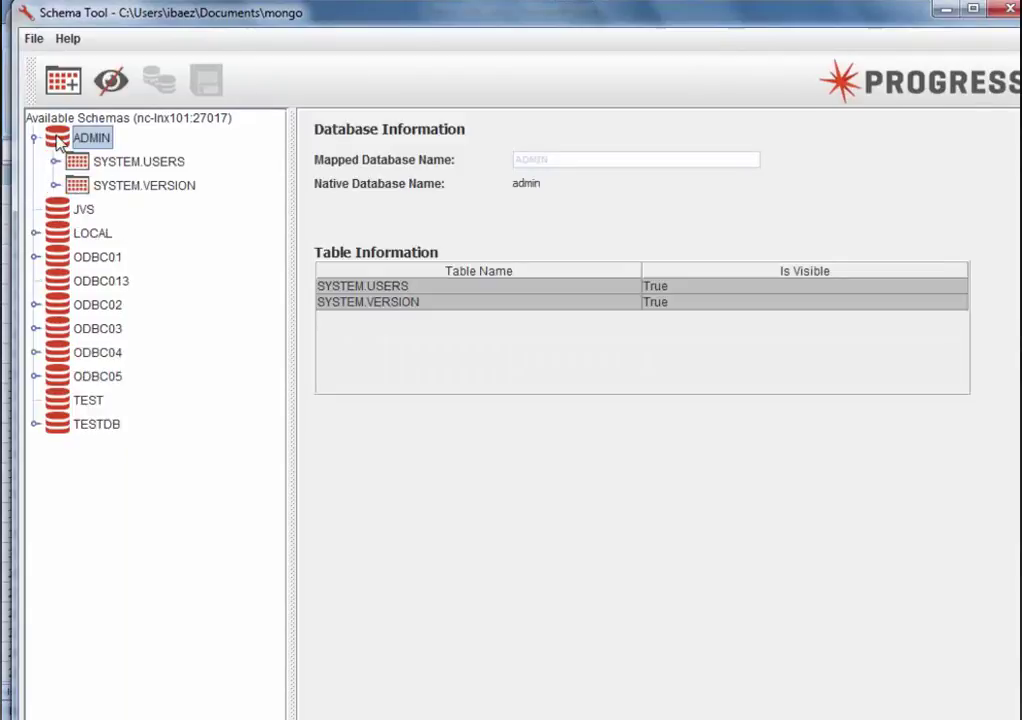
{"action": "double_click", "coordinate": [80, 163]}
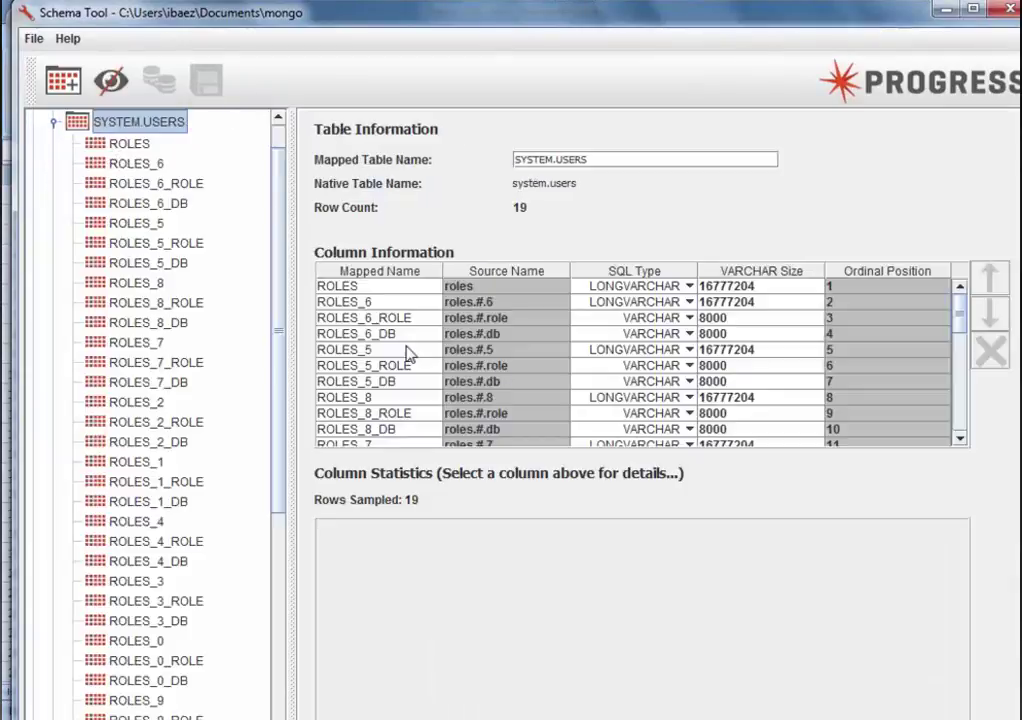
{"action": "scroll", "coordinate": [72, 107], "scroll_direction": "up", "scroll_amount": 2}
{"action": "left_click", "coordinate": [42, 141]}
{"action": "left_click", "coordinate": [37, 139]}
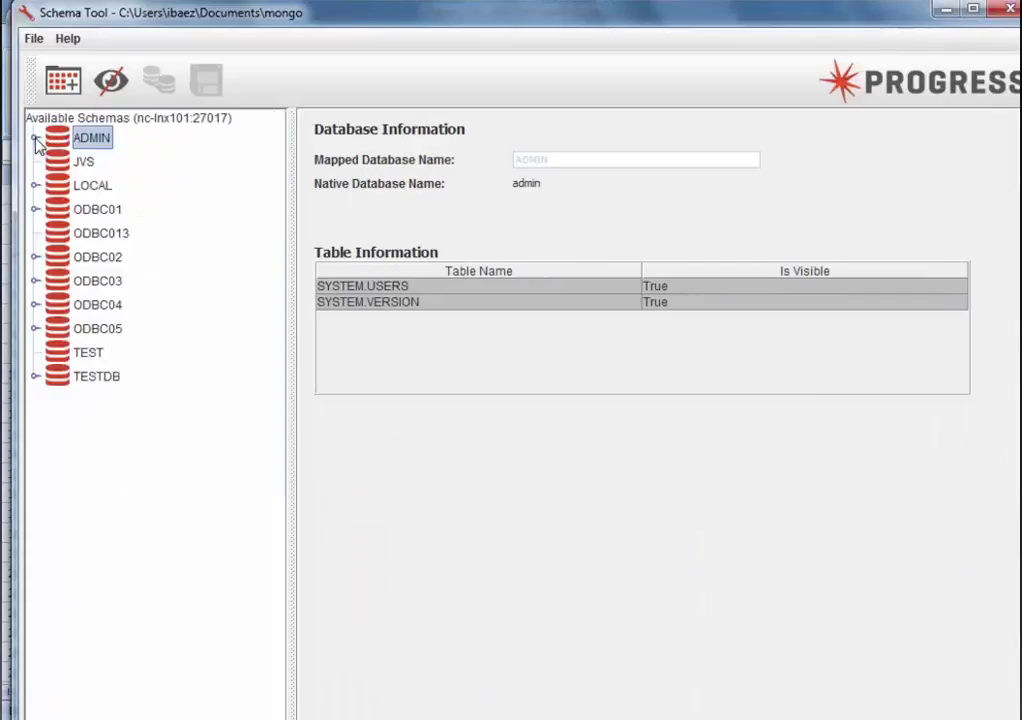
Step: Expand ODBC01 and view the columns of its BINTABLE and BITABLE tables
{"action": "left_click", "coordinate": [50, 209]}
{"action": "left_click", "coordinate": [35, 209]}
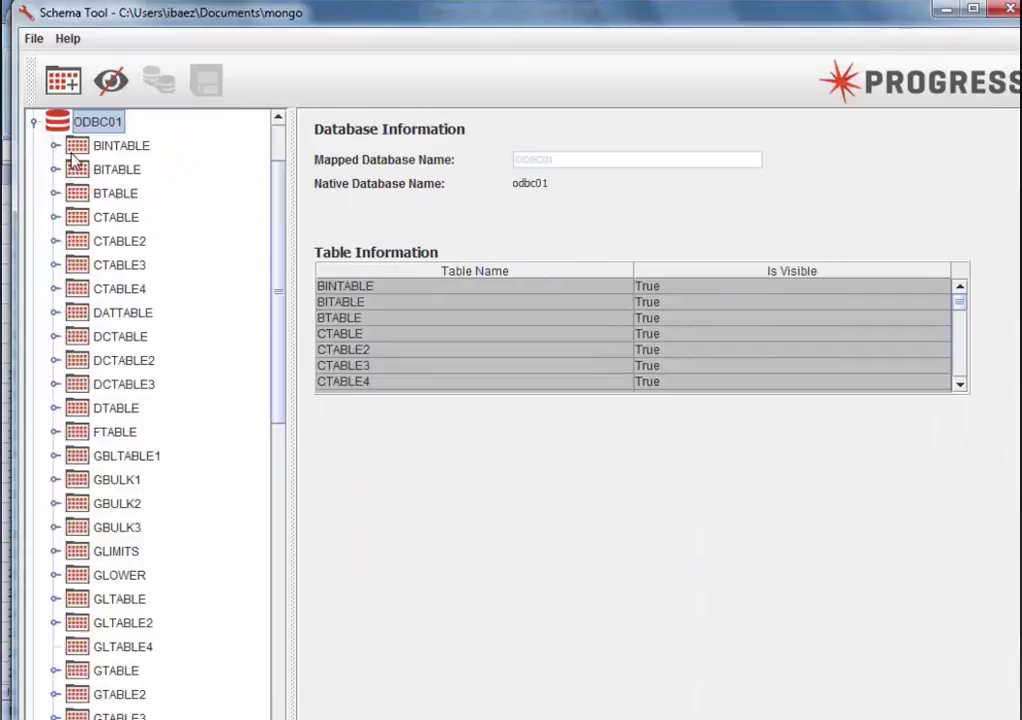
{"action": "left_click", "coordinate": [118, 146]}
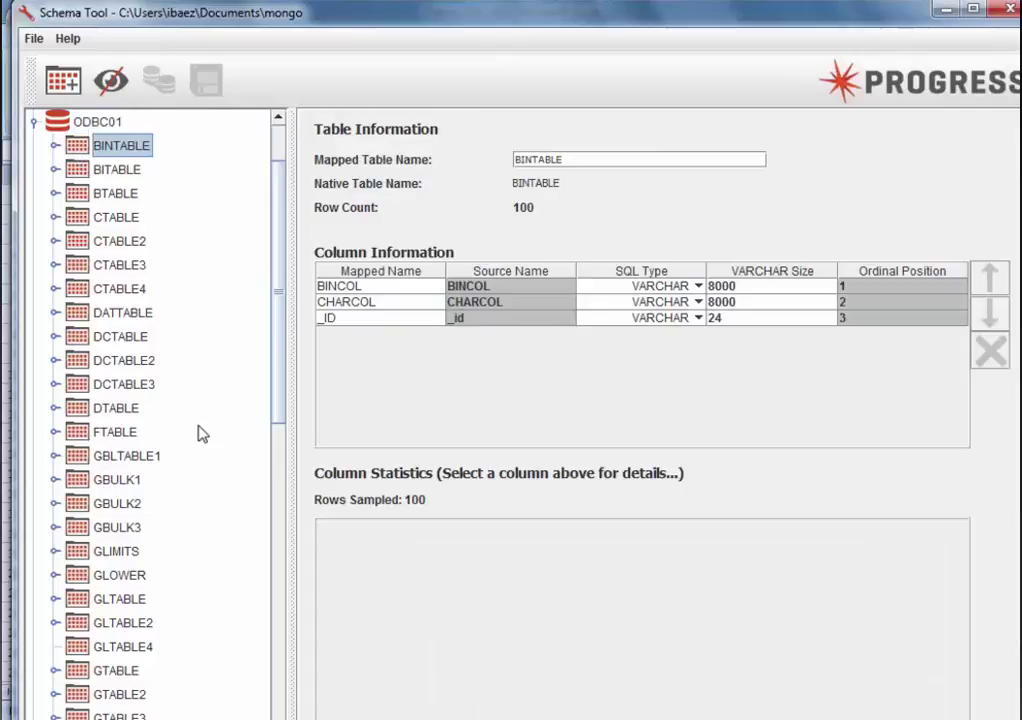
{"action": "left_click", "coordinate": [85, 172]}
{"action": "left_click", "coordinate": [56, 170]}
{"action": "left_click", "coordinate": [56, 171]}
Step: Close the Schema Tool, test the connection with a blank database and the account password, then save
{"action": "left_click", "coordinate": [996, 14]}
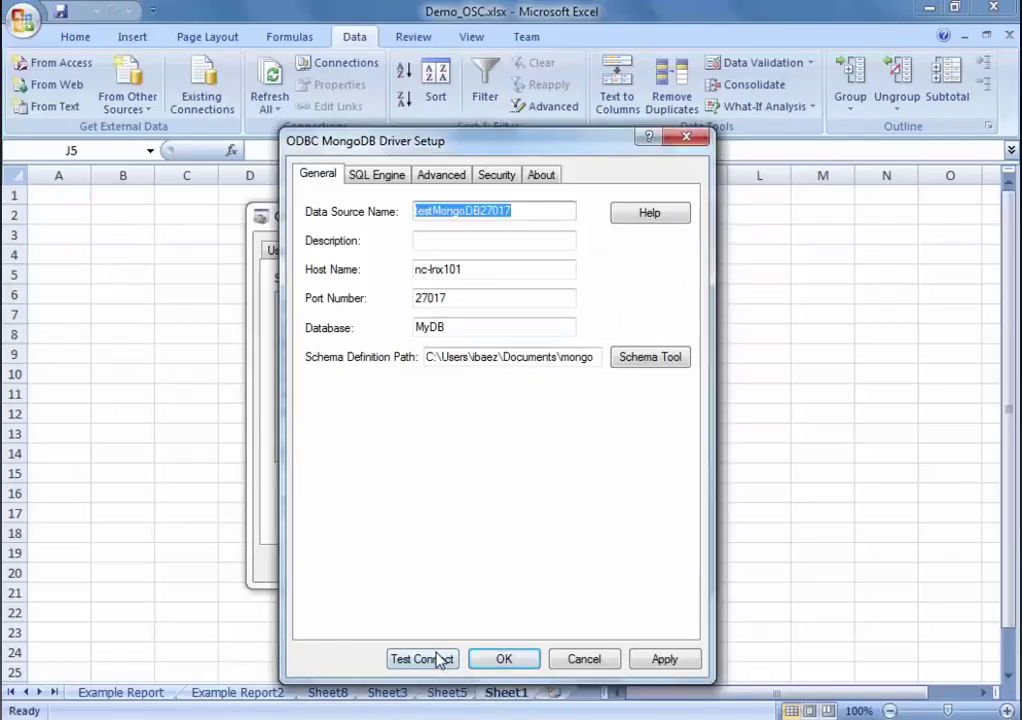
{"action": "left_click", "coordinate": [425, 660]}
{"action": "left_click_drag", "start_coordinate": [497, 408], "coordinate": [437, 405]}
{"action": "key", "text": "Delete"}
{"action": "left_click", "coordinate": [500, 463]}
{"action": "type", "text": "test01"}
{"action": "left_click", "coordinate": [614, 340]}
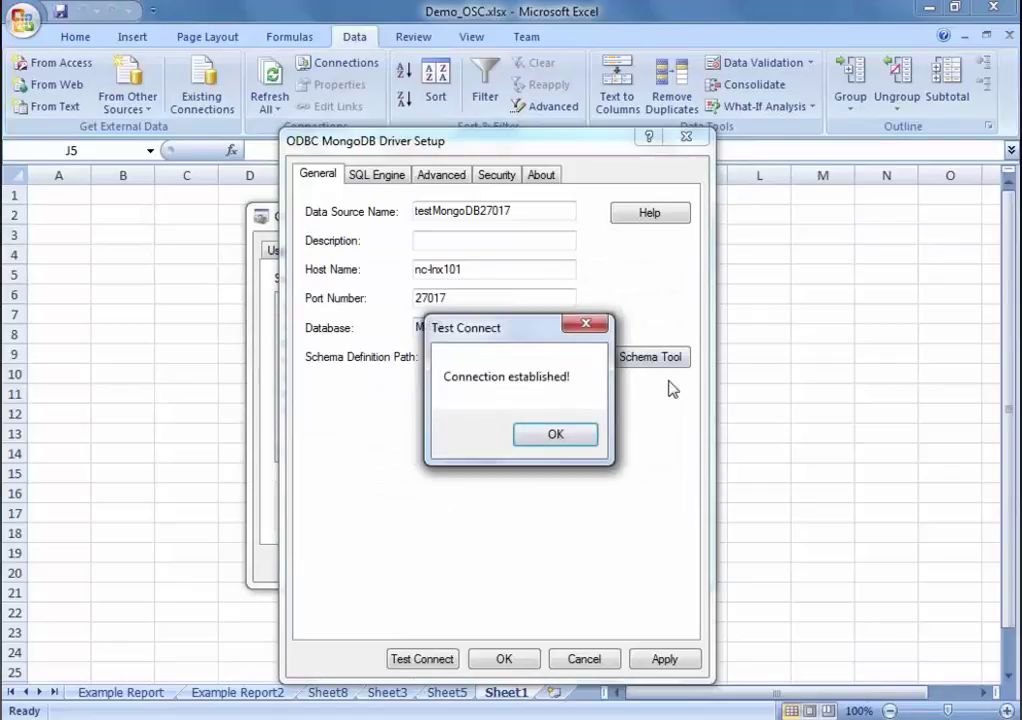
{"action": "left_click", "coordinate": [560, 435]}
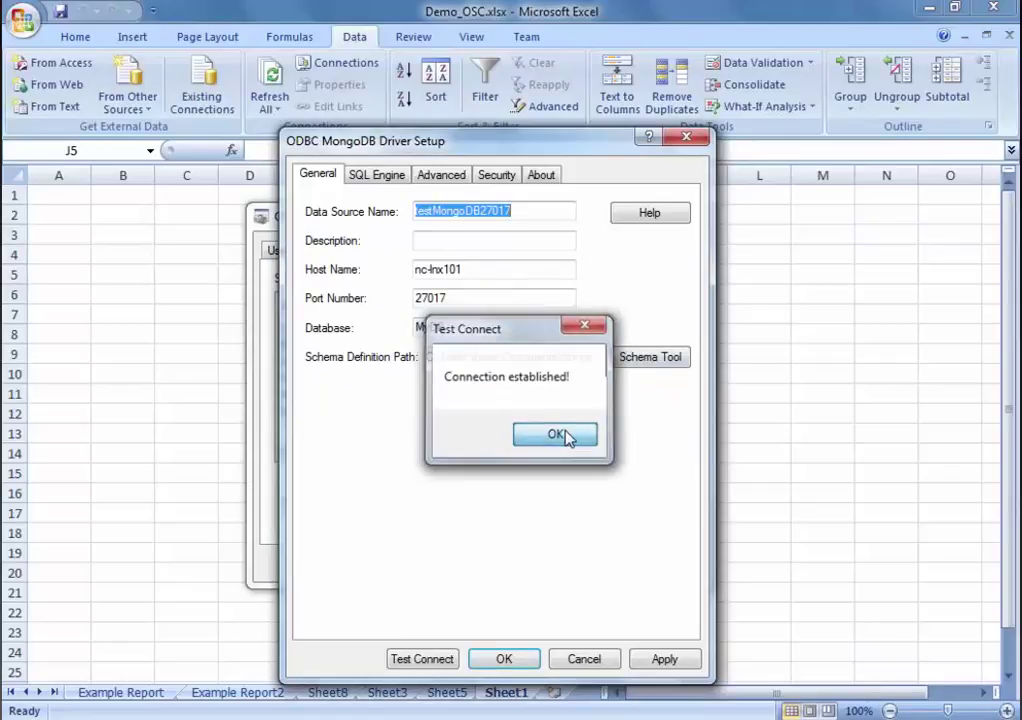
{"action": "left_click", "coordinate": [516, 665]}
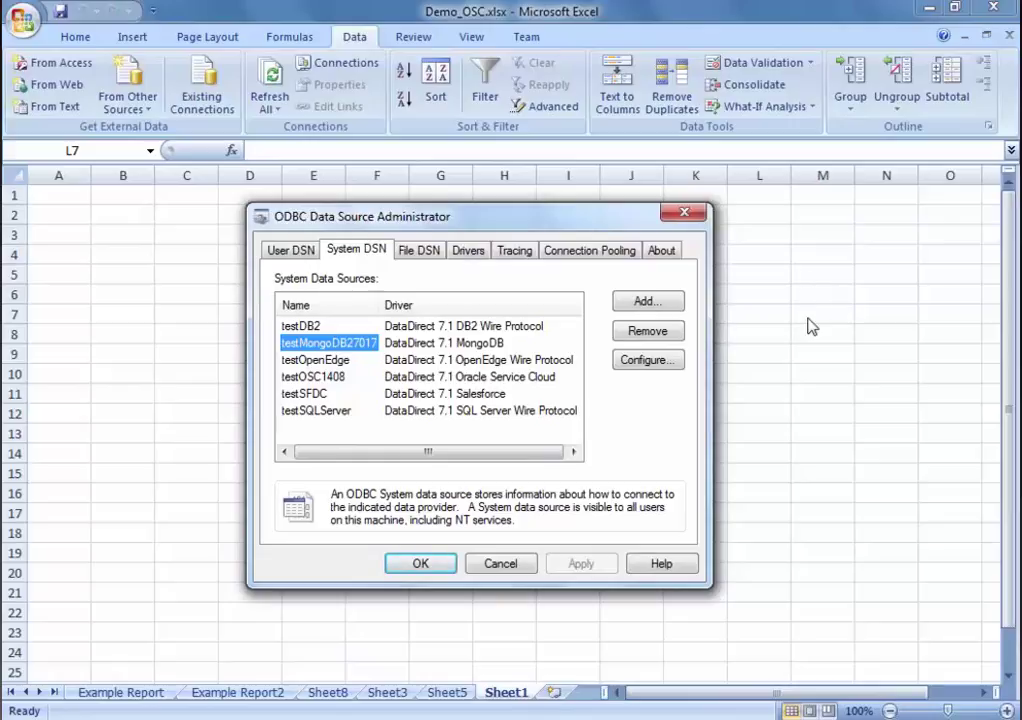
Step: Close the ODBC administrator, browse the Data and Insert commands, and select cell G6
{"action": "key", "text": "Return"}
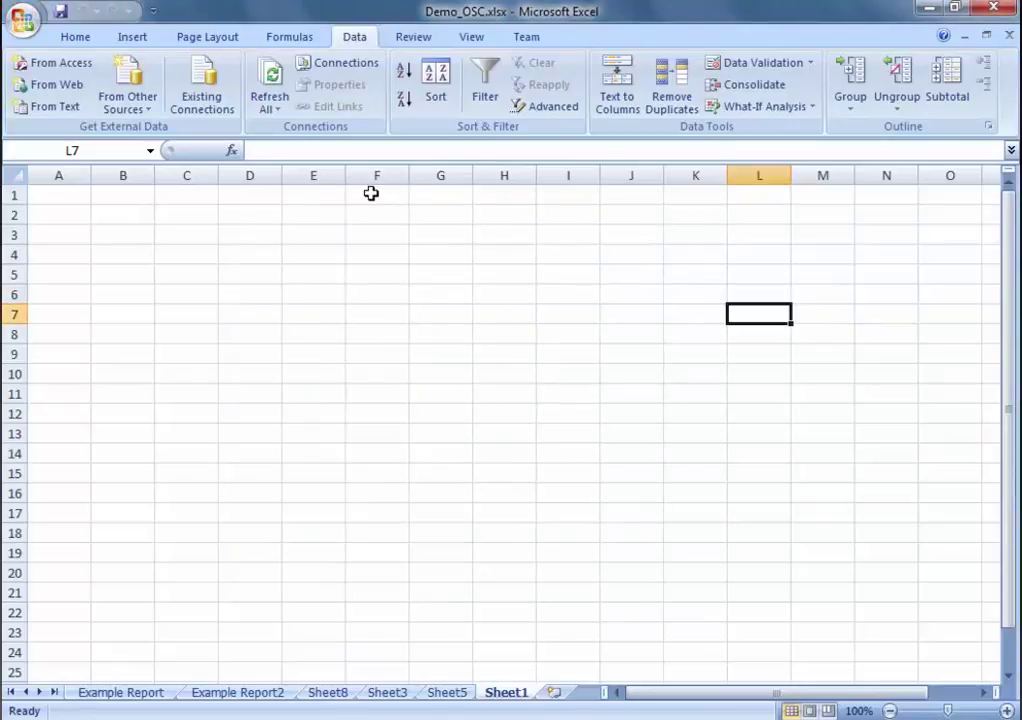
{"action": "left_click", "coordinate": [152, 88]}
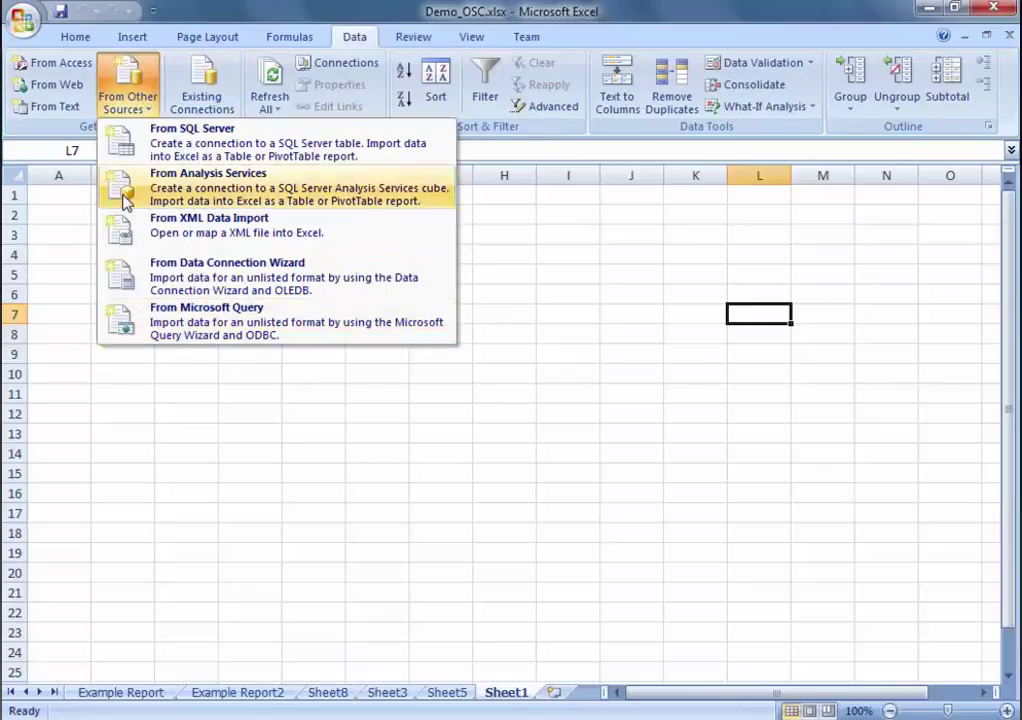
{"action": "left_click", "coordinate": [570, 263]}
{"action": "left_click", "coordinate": [133, 40]}
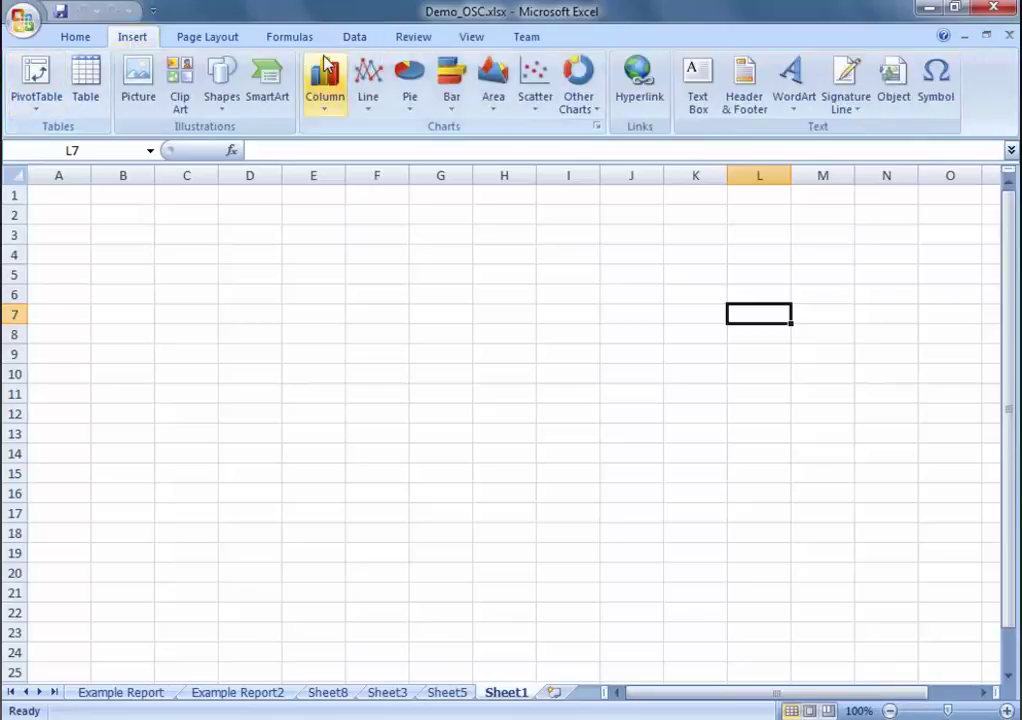
{"action": "left_click", "coordinate": [355, 37]}
{"action": "left_click", "coordinate": [452, 290]}
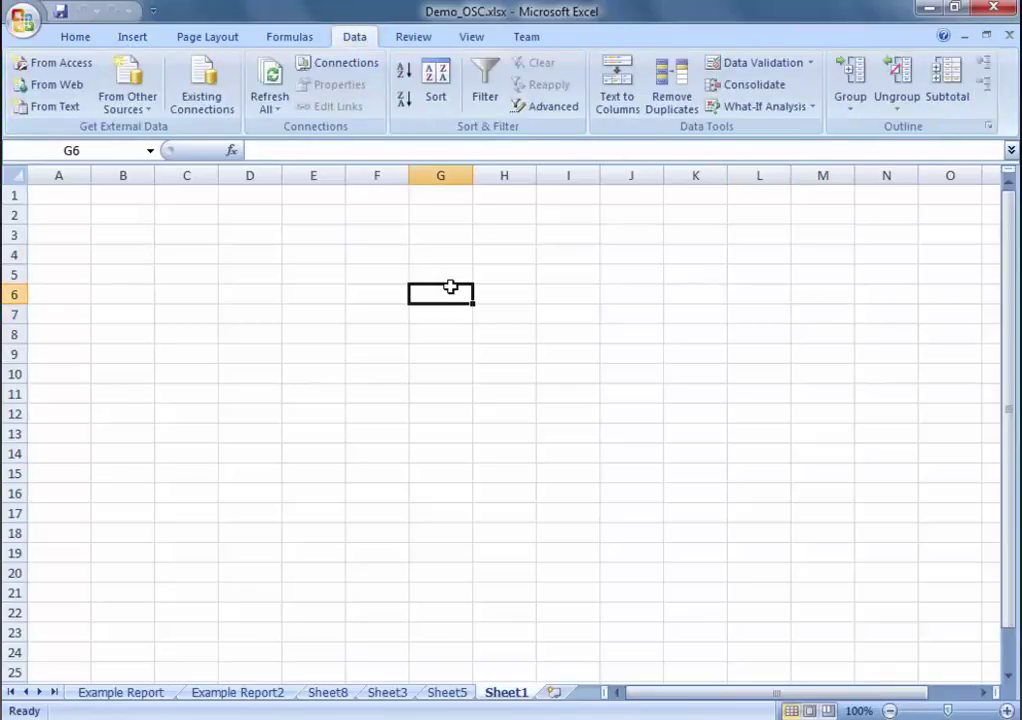
Step: Start a From Microsoft Query import and choose the testMongoDB27017 data source
{"action": "left_click", "coordinate": [125, 90]}
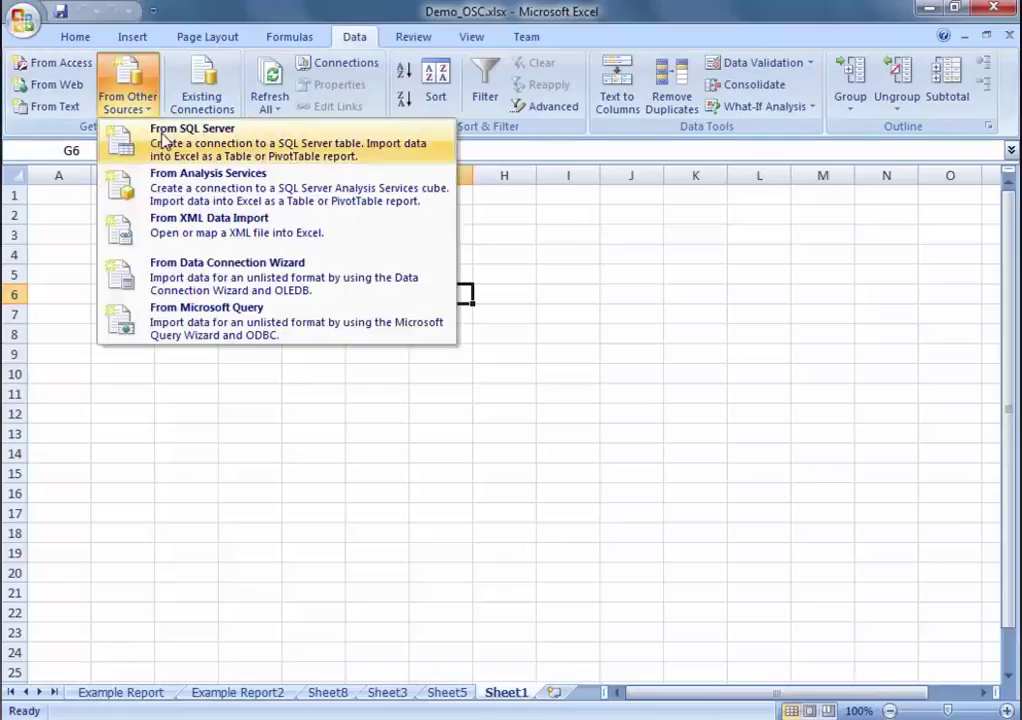
{"action": "left_click", "coordinate": [305, 331]}
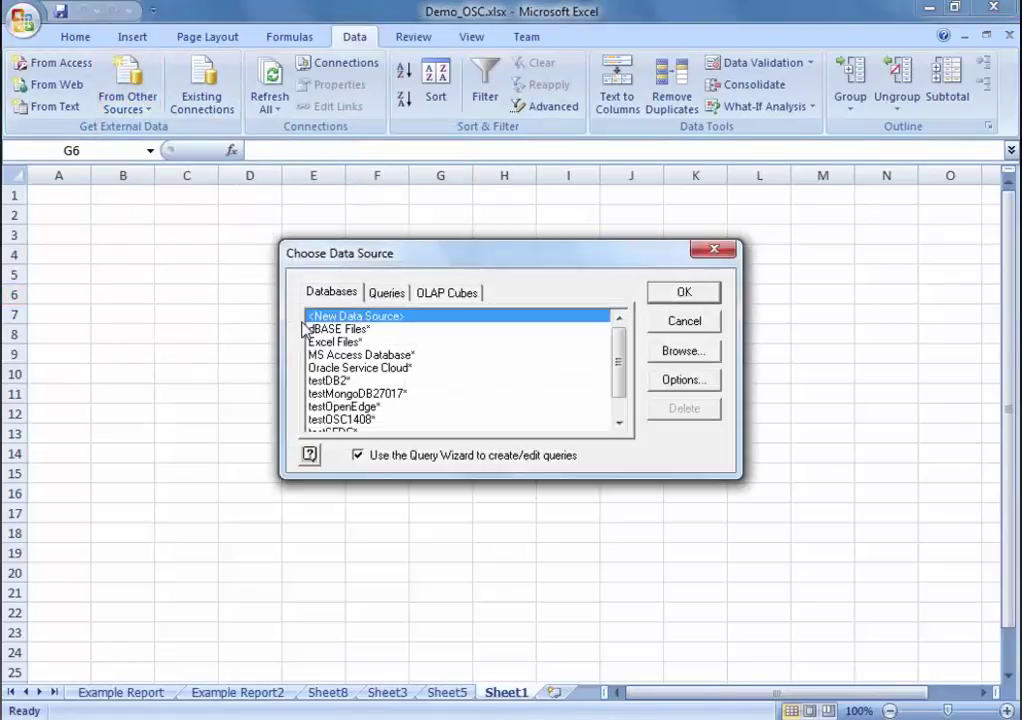
{"action": "left_click_drag", "start_coordinate": [444, 257], "coordinate": [422, 230]}
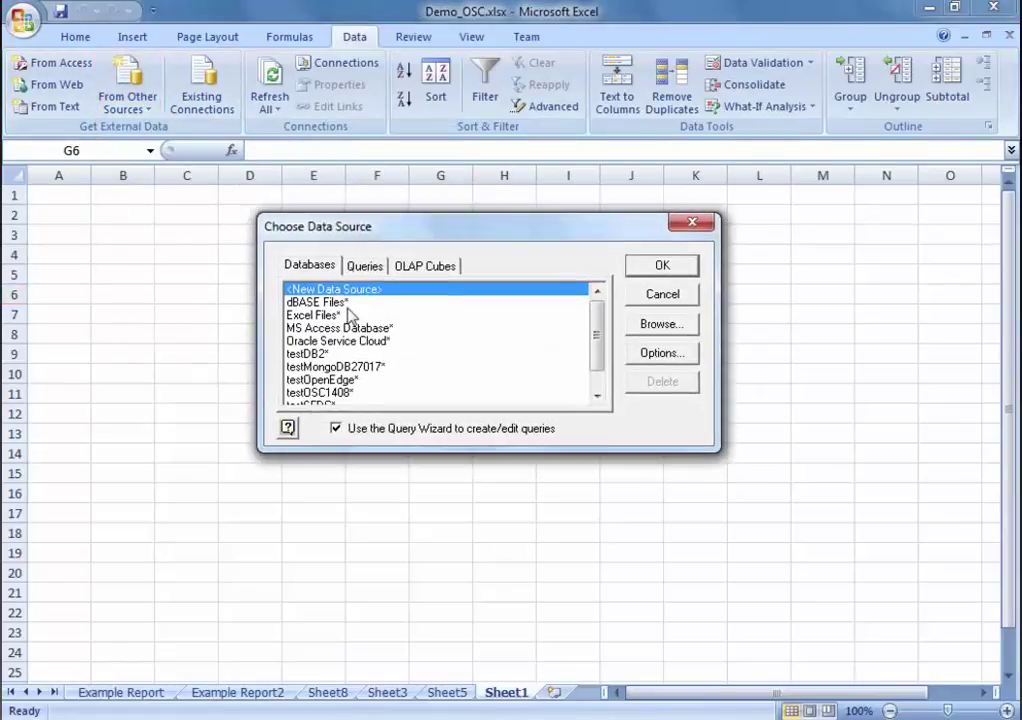
{"action": "scroll", "coordinate": [364, 362], "scroll_direction": "down", "scroll_amount": 1}
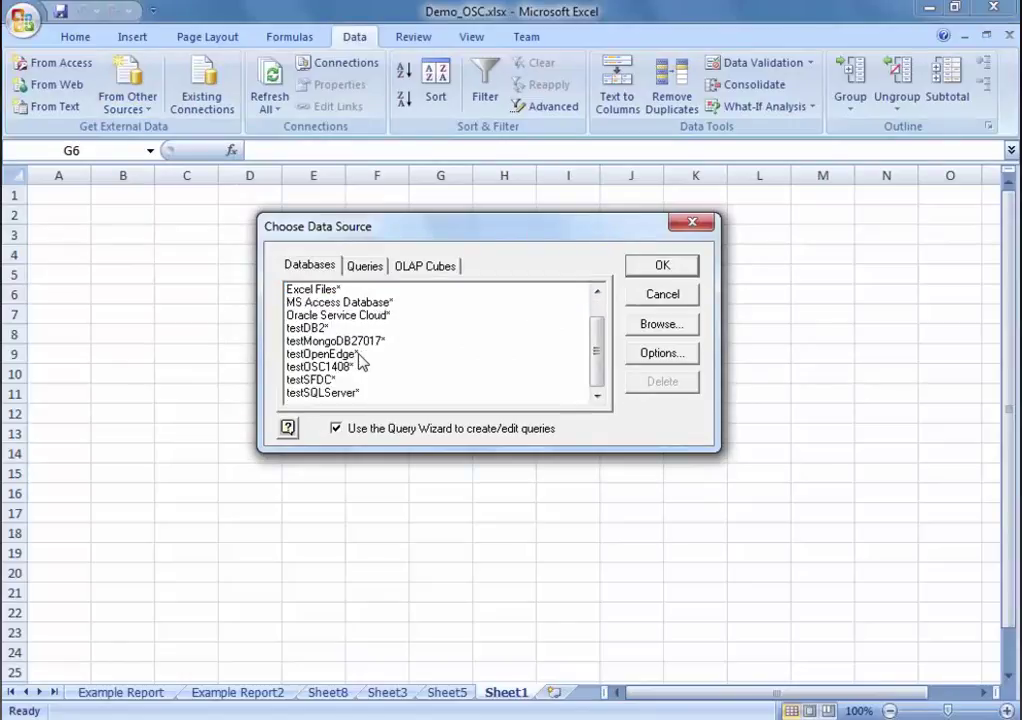
{"action": "left_click", "coordinate": [358, 342]}
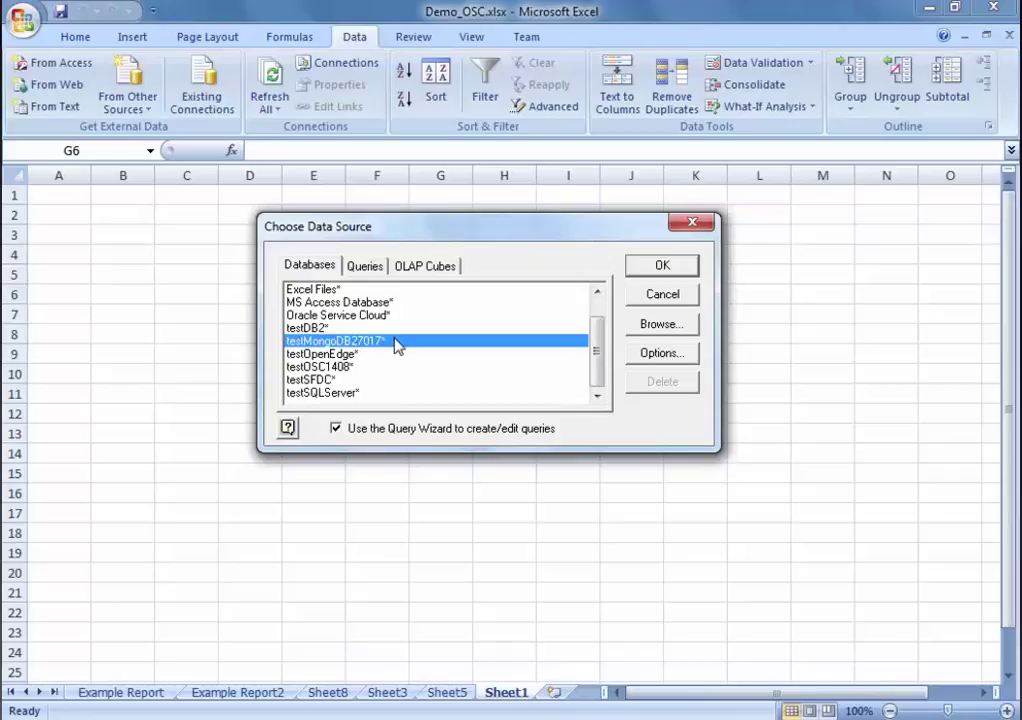
{"action": "left_click", "coordinate": [650, 267]}
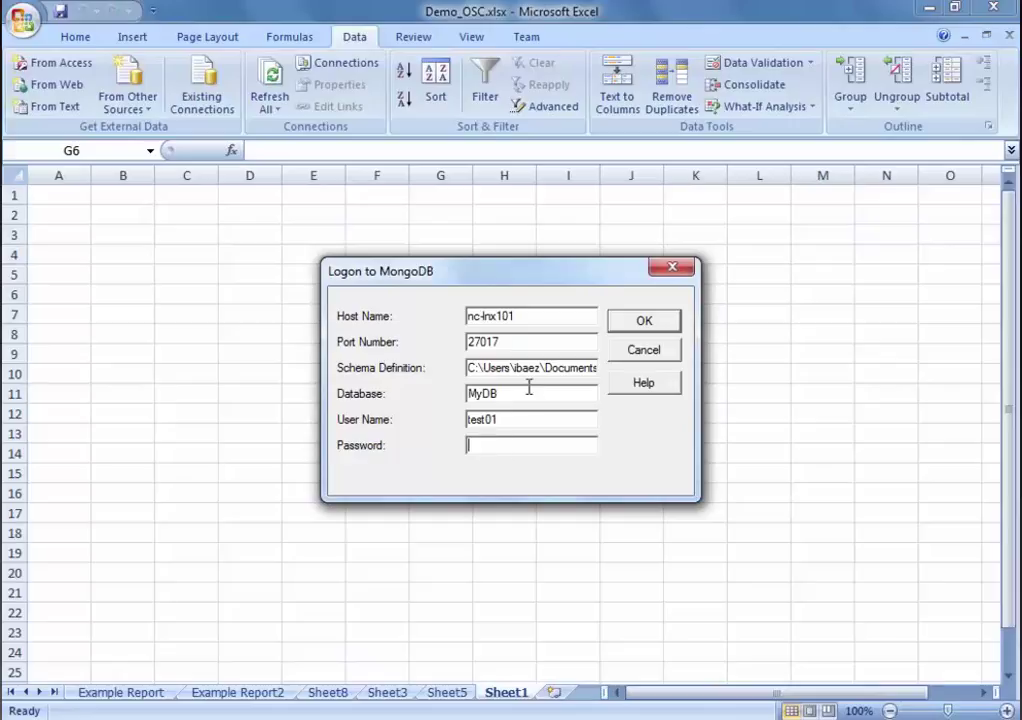
Step: Log on with the database field cleared and the account password entered
{"action": "left_click_drag", "start_coordinate": [538, 392], "coordinate": [450, 393]}
{"action": "key", "text": "Delete"}
{"action": "type", "text": "******"}
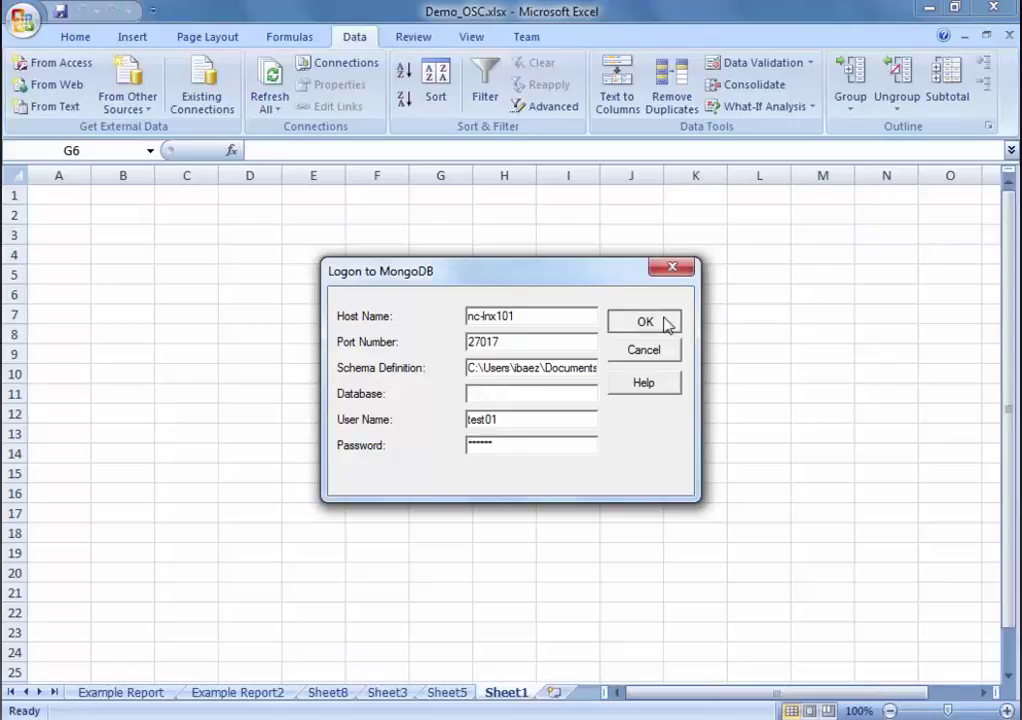
{"action": "left_click", "coordinate": [642, 321]}
{"action": "left_click_drag", "start_coordinate": [358, 345], "coordinate": [601, 247]}
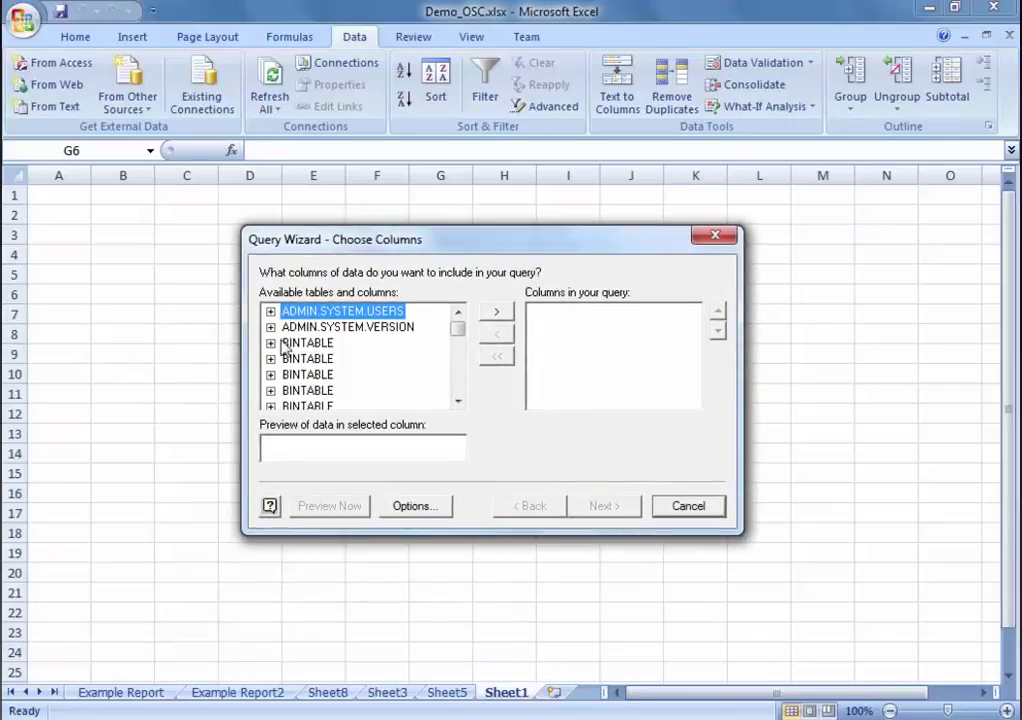
Step: Expand GTABLE and add TINYINTCOL to the query columns
{"action": "scroll", "coordinate": [369, 370], "scroll_direction": "down", "scroll_amount": 5}
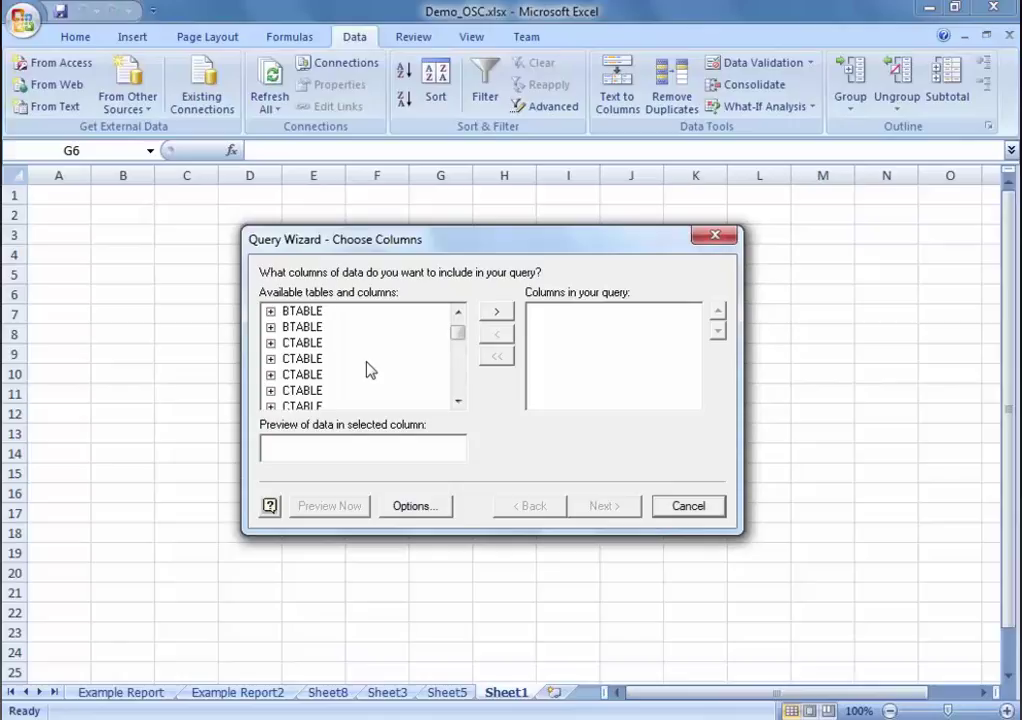
{"action": "scroll", "coordinate": [369, 370], "scroll_direction": "down", "scroll_amount": 10}
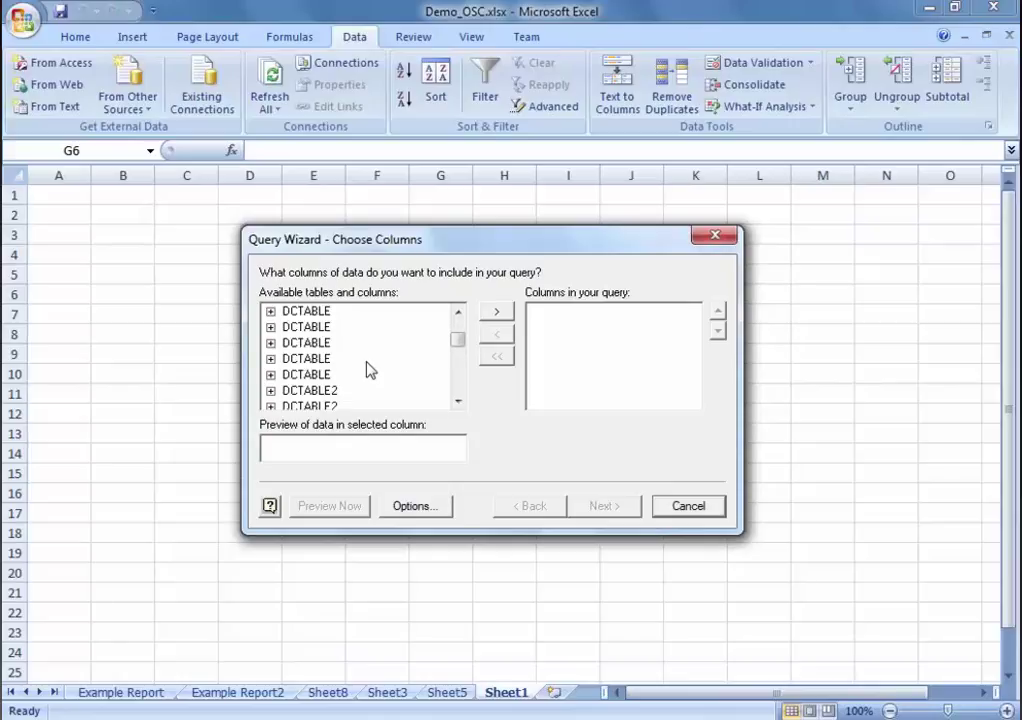
{"action": "scroll", "coordinate": [369, 370], "scroll_direction": "down", "scroll_amount": 8}
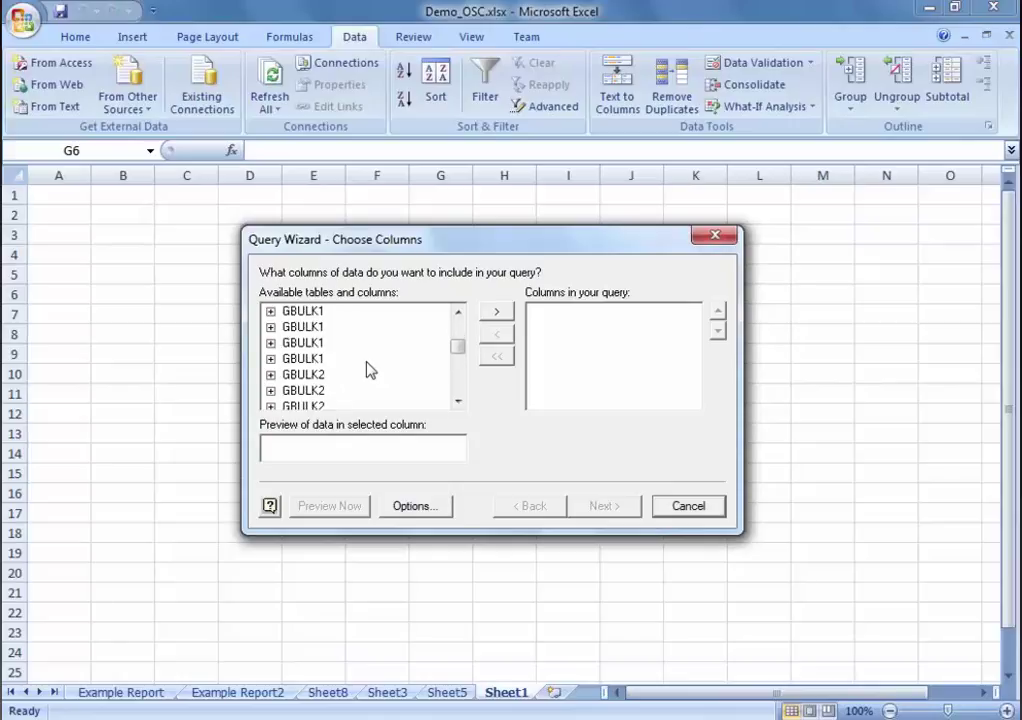
{"action": "scroll", "coordinate": [370, 370], "scroll_direction": "down", "scroll_amount": 6}
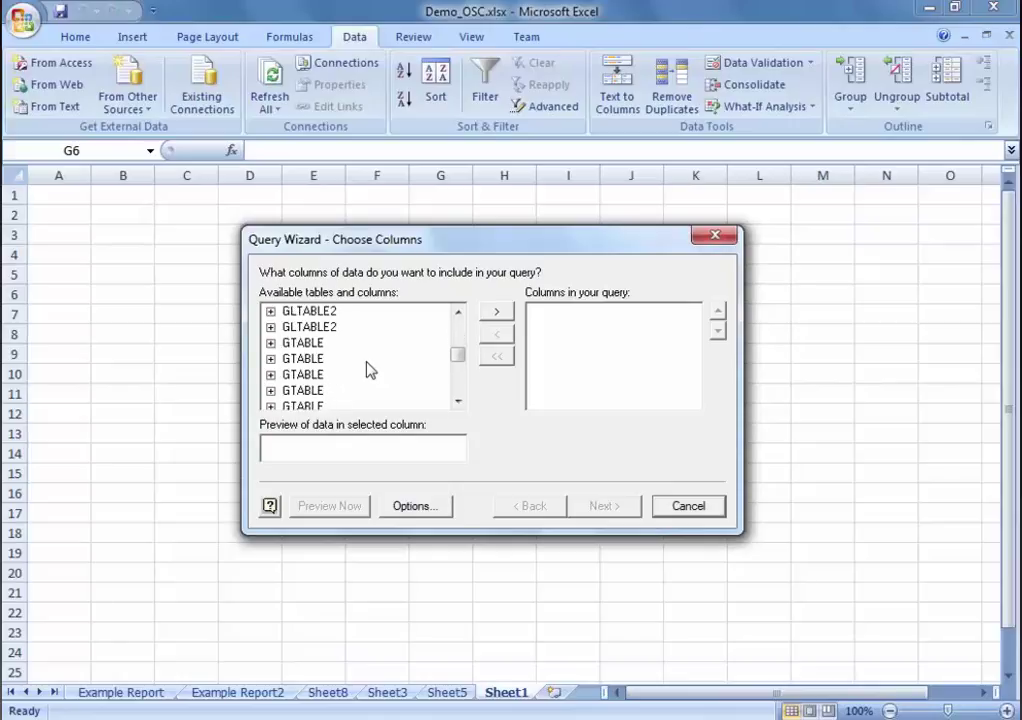
{"action": "scroll", "coordinate": [369, 370], "scroll_direction": "down", "scroll_amount": 4}
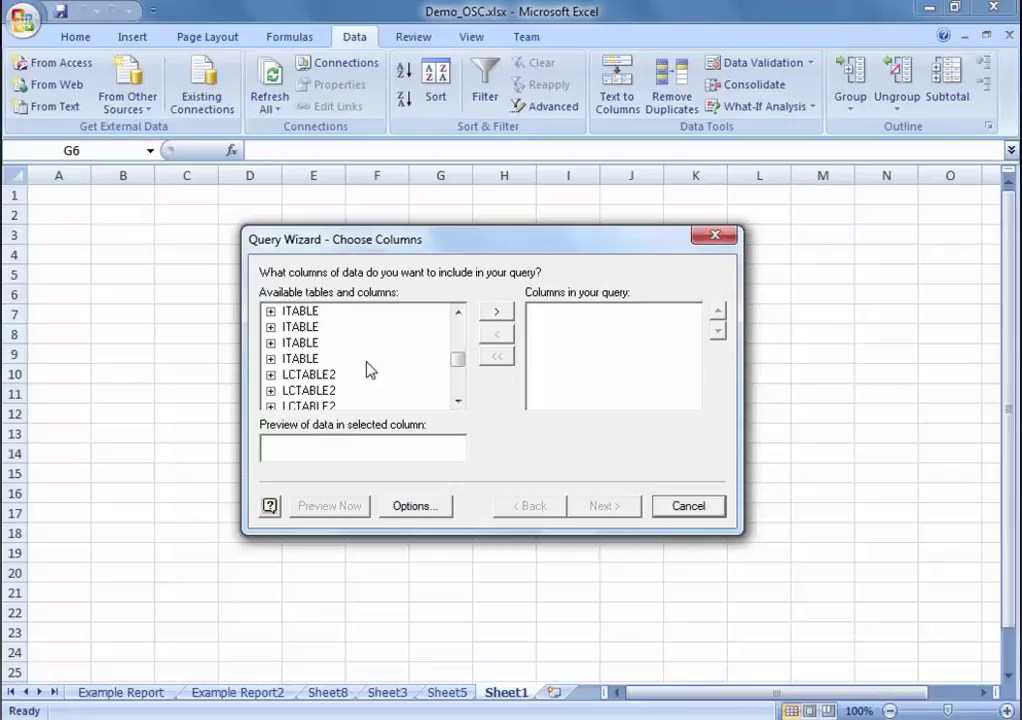
{"action": "scroll", "coordinate": [365, 369], "scroll_direction": "up", "scroll_amount": 4}
{"action": "left_click", "coordinate": [295, 312]}
{"action": "left_click", "coordinate": [270, 311]}
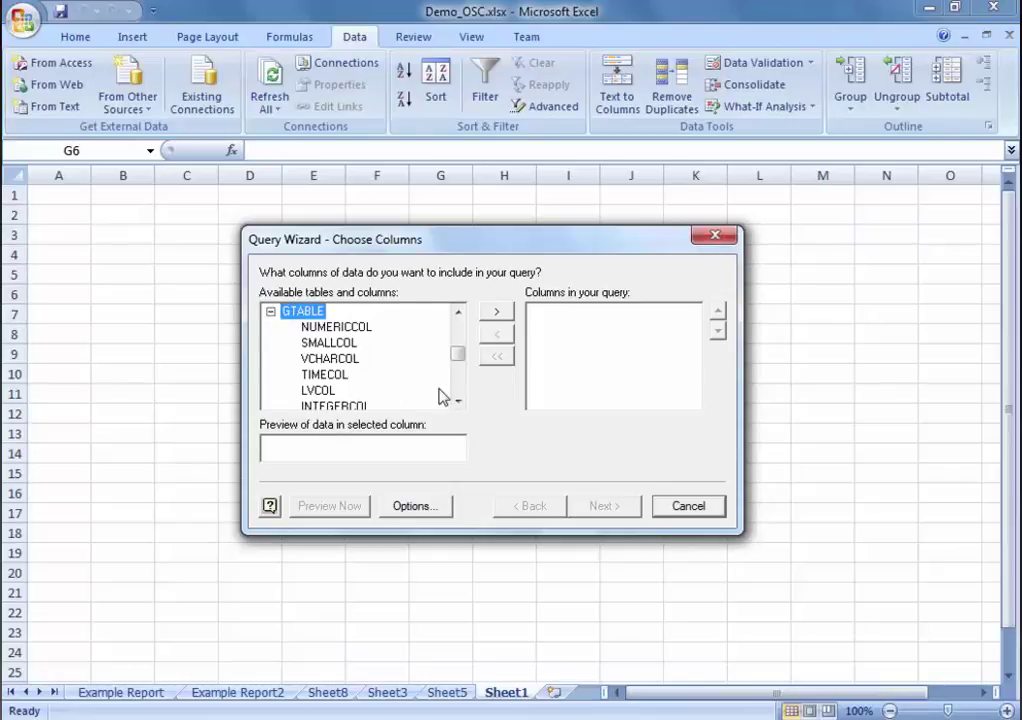
{"action": "scroll", "coordinate": [375, 388], "scroll_direction": "down", "scroll_amount": 2}
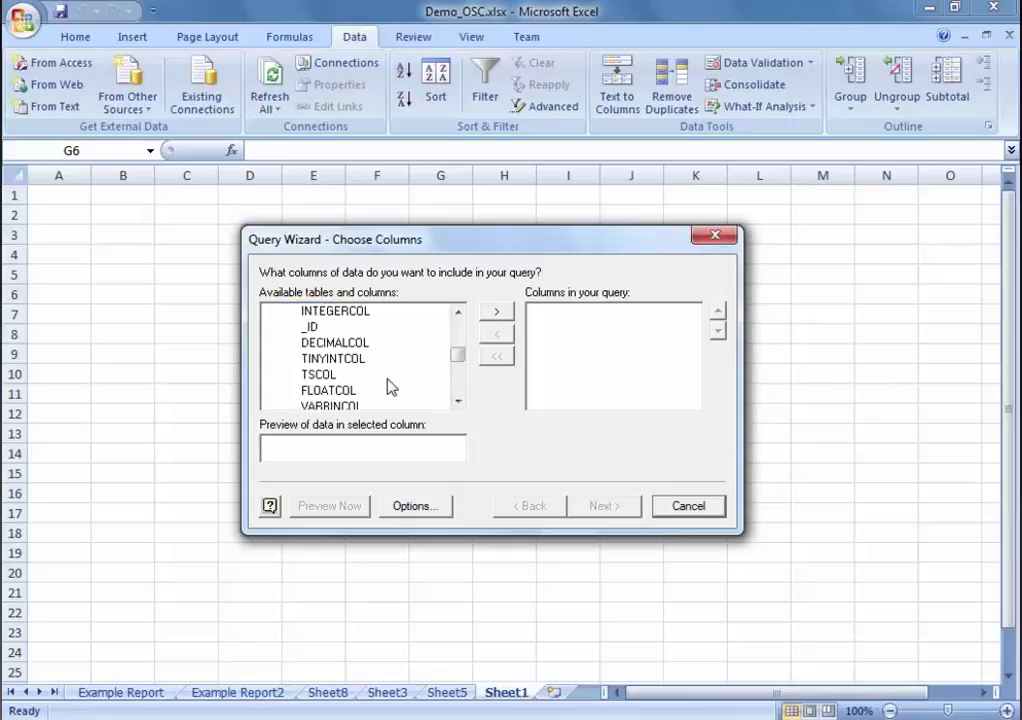
{"action": "left_click", "coordinate": [333, 358]}
{"action": "left_click", "coordinate": [496, 311]}
Step: Add TIMECOL and DATECOL from GTABLE to the query columns
{"action": "scroll", "coordinate": [397, 380], "scroll_direction": "up", "scroll_amount": 2}
{"action": "left_click", "coordinate": [397, 376]}
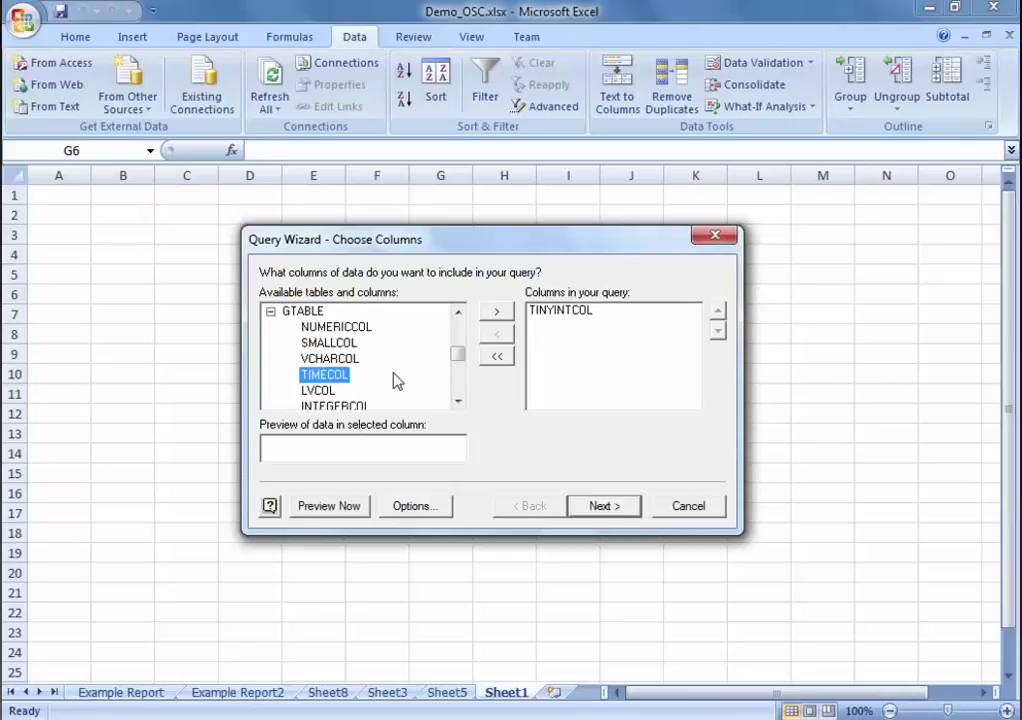
{"action": "left_click", "coordinate": [497, 312]}
{"action": "scroll", "coordinate": [385, 374], "scroll_direction": "down", "scroll_amount": 3}
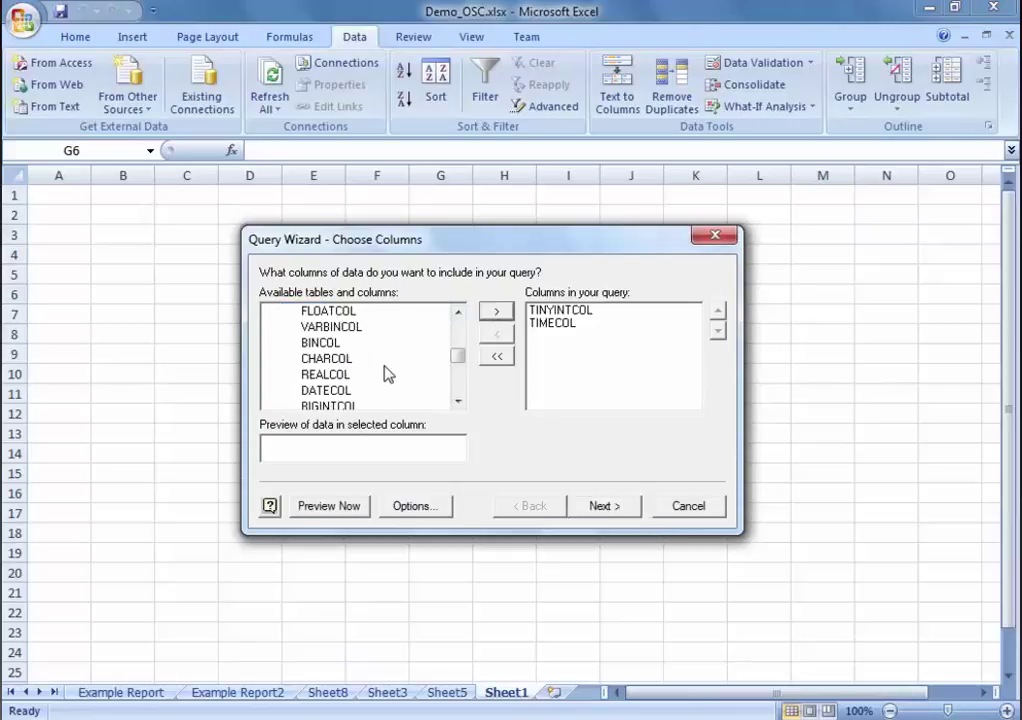
{"action": "scroll", "coordinate": [388, 373], "scroll_direction": "down", "scroll_amount": 1}
{"action": "left_click", "coordinate": [331, 343]}
{"action": "left_click", "coordinate": [494, 314]}
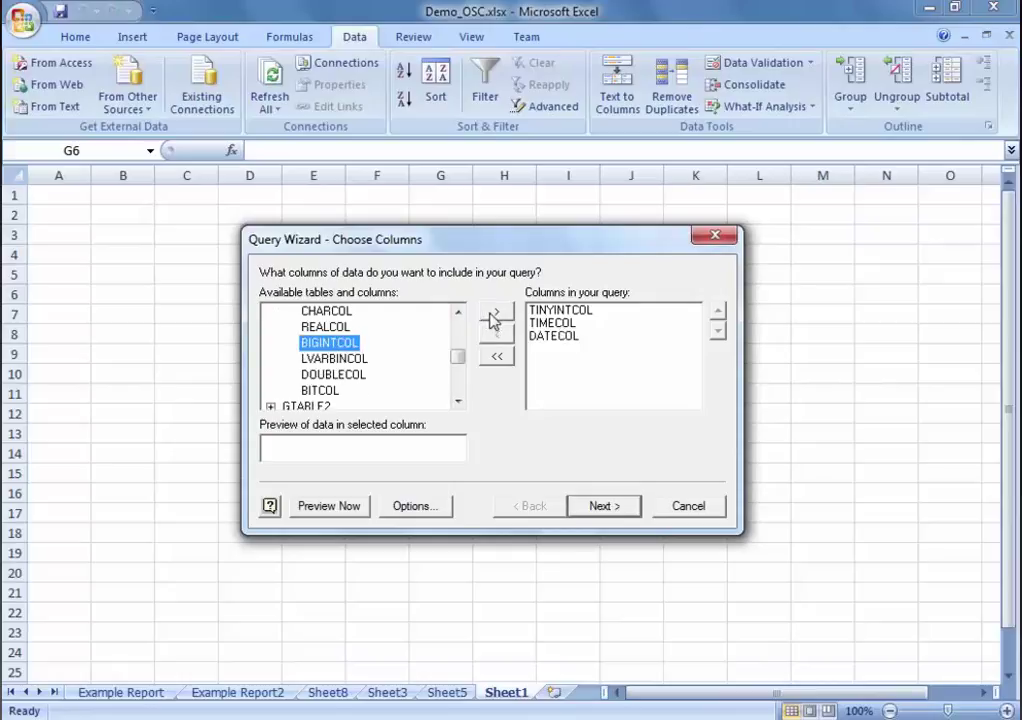
Step: Try a TINYINTCOL 'is greater than' filter, then clear it and continue to Sort Order
{"action": "left_click", "coordinate": [603, 508]}
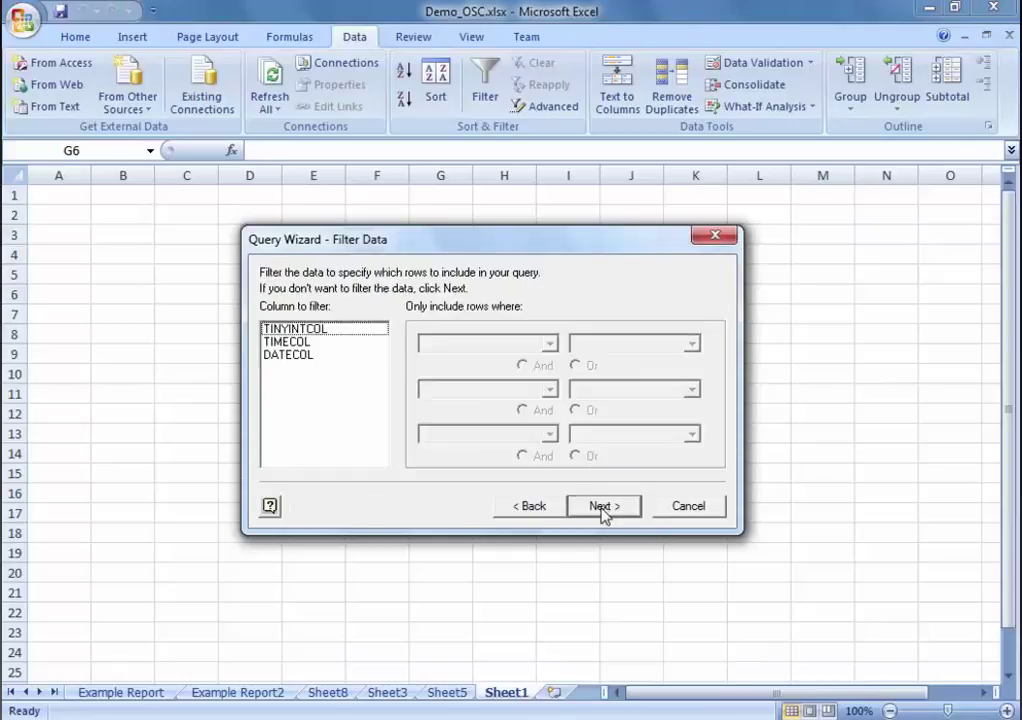
{"action": "left_click", "coordinate": [300, 331]}
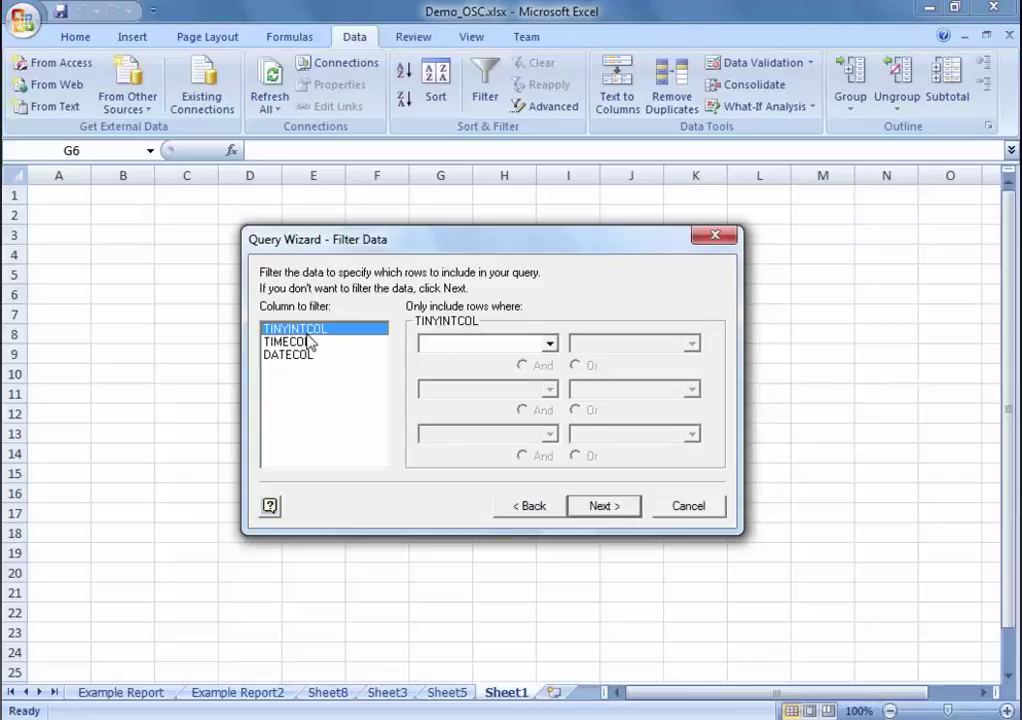
{"action": "left_click", "coordinate": [550, 344]}
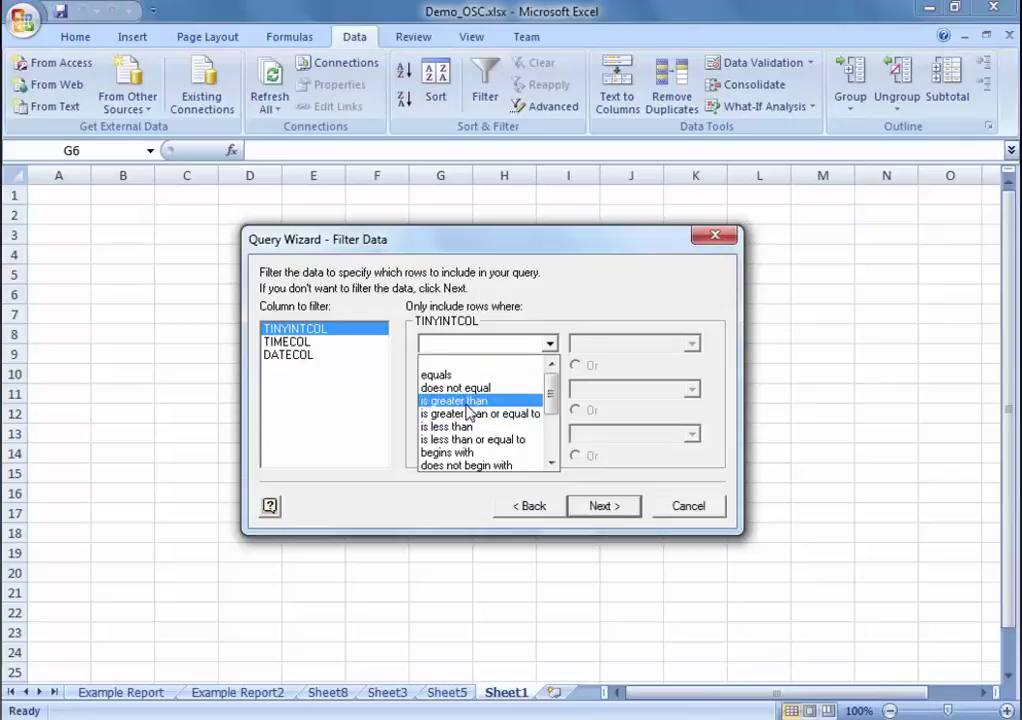
{"action": "left_click", "coordinate": [461, 404]}
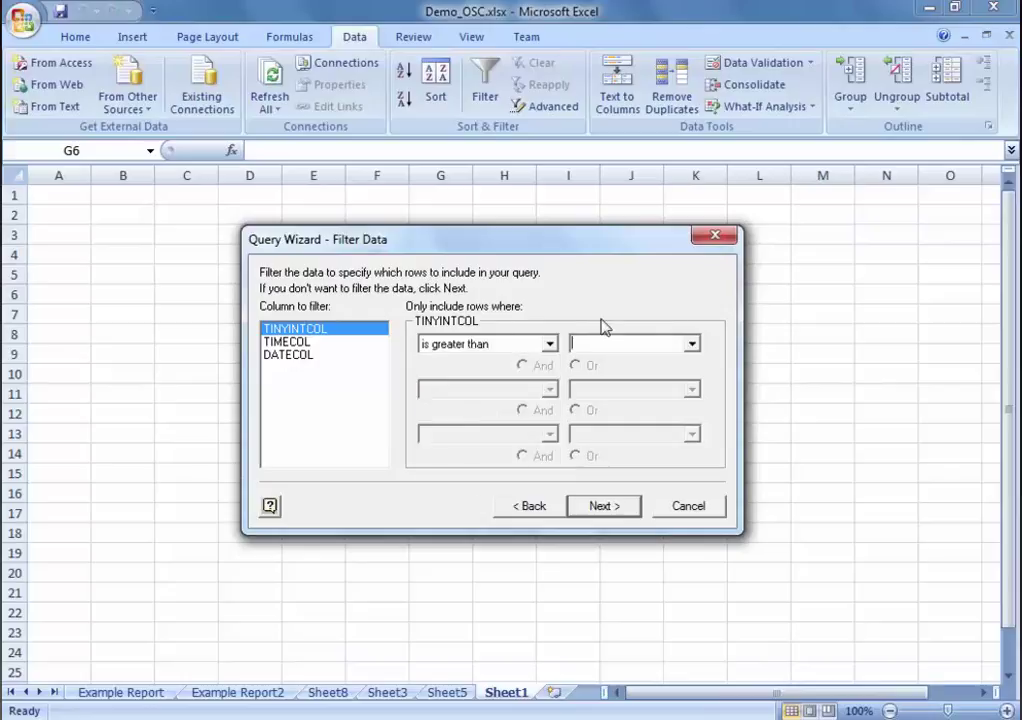
{"action": "left_click", "coordinate": [692, 344]}
{"action": "left_click", "coordinate": [692, 344]}
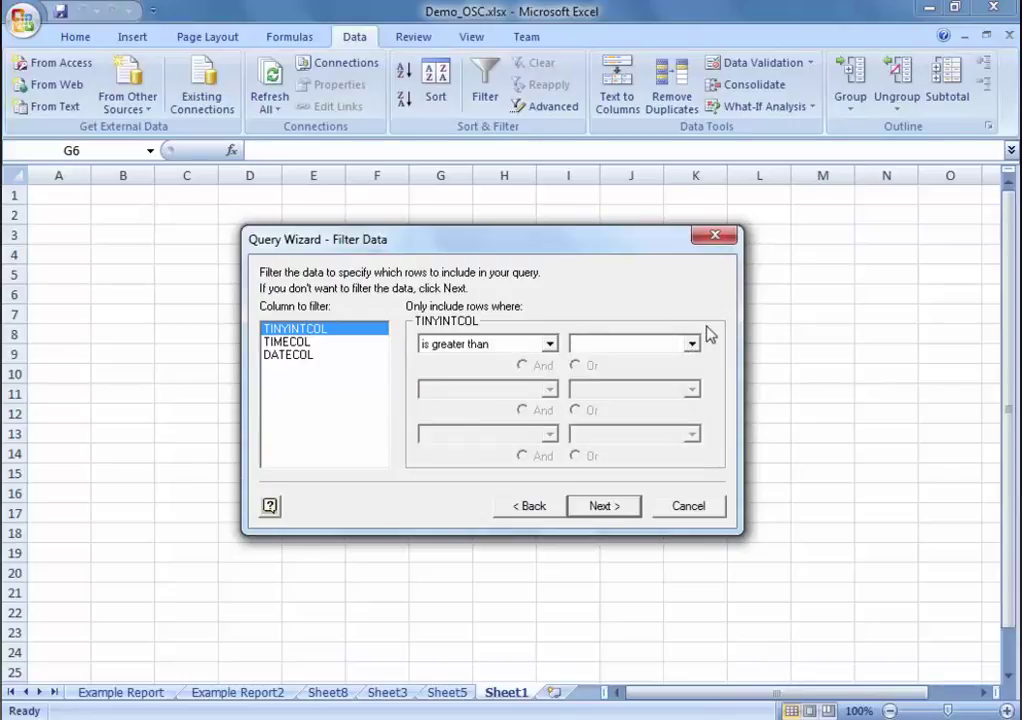
{"action": "left_click", "coordinate": [549, 344]}
{"action": "left_click", "coordinate": [470, 365]}
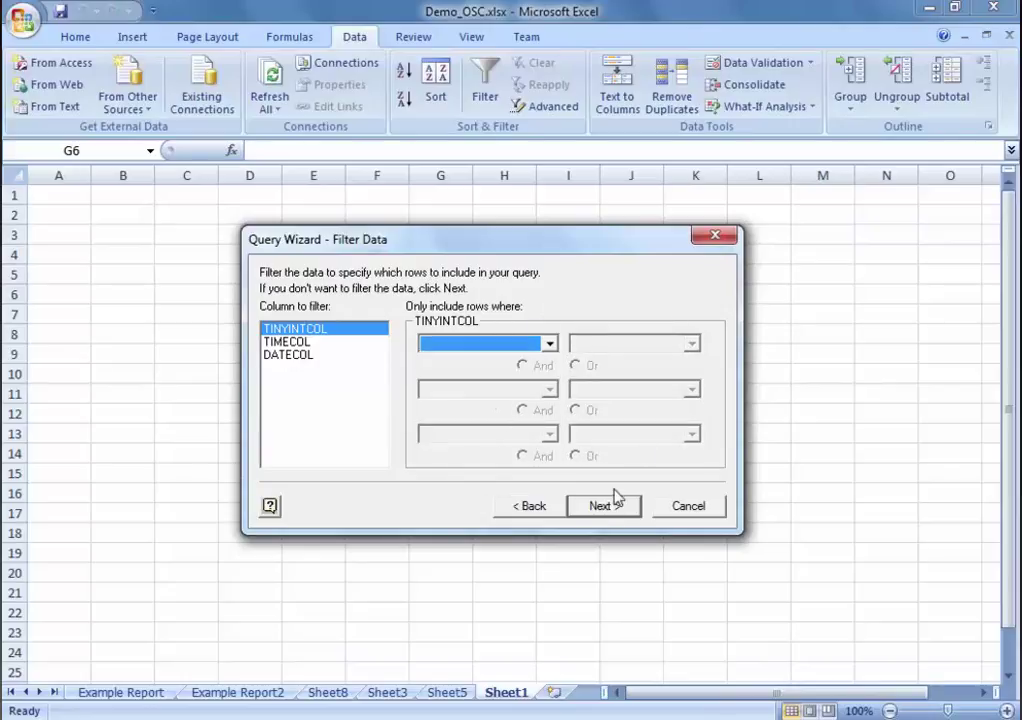
{"action": "left_click", "coordinate": [606, 507]}
{"action": "left_click", "coordinate": [513, 344]}
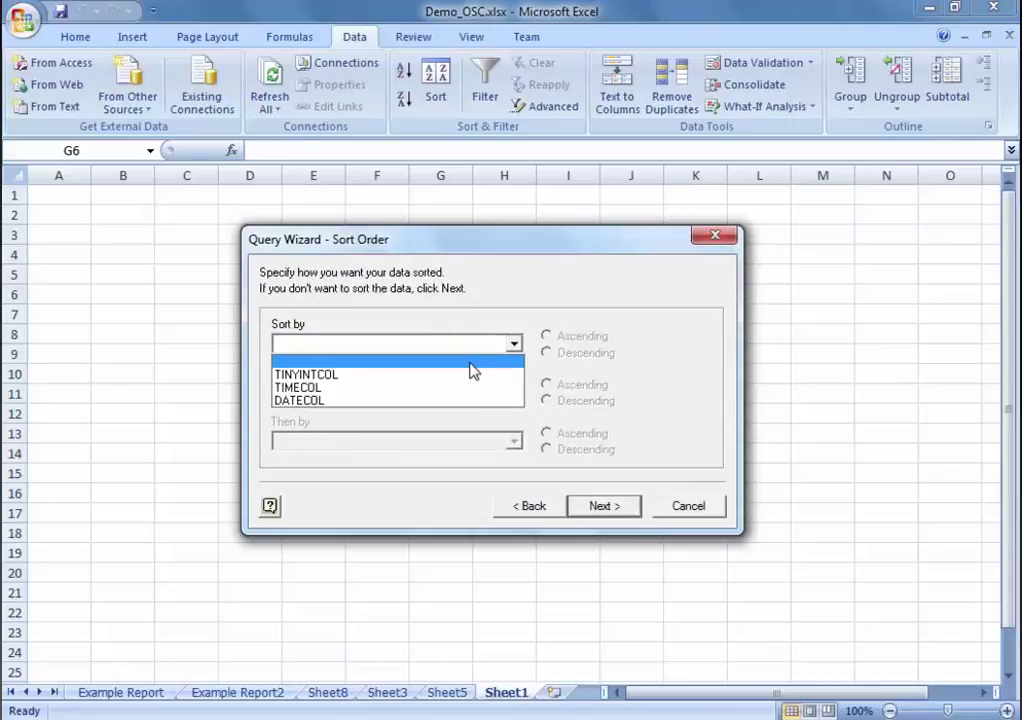
Step: Sort by DATECOL ascending and advance to the Finish page
{"action": "left_click", "coordinate": [434, 400]}
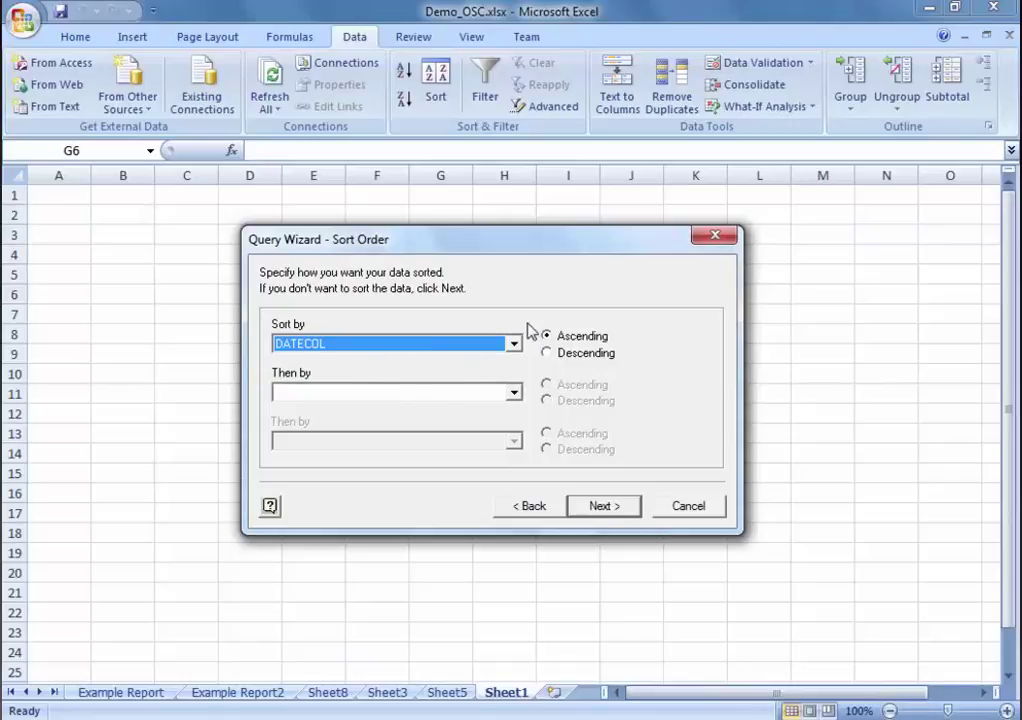
{"action": "left_click", "coordinate": [612, 508]}
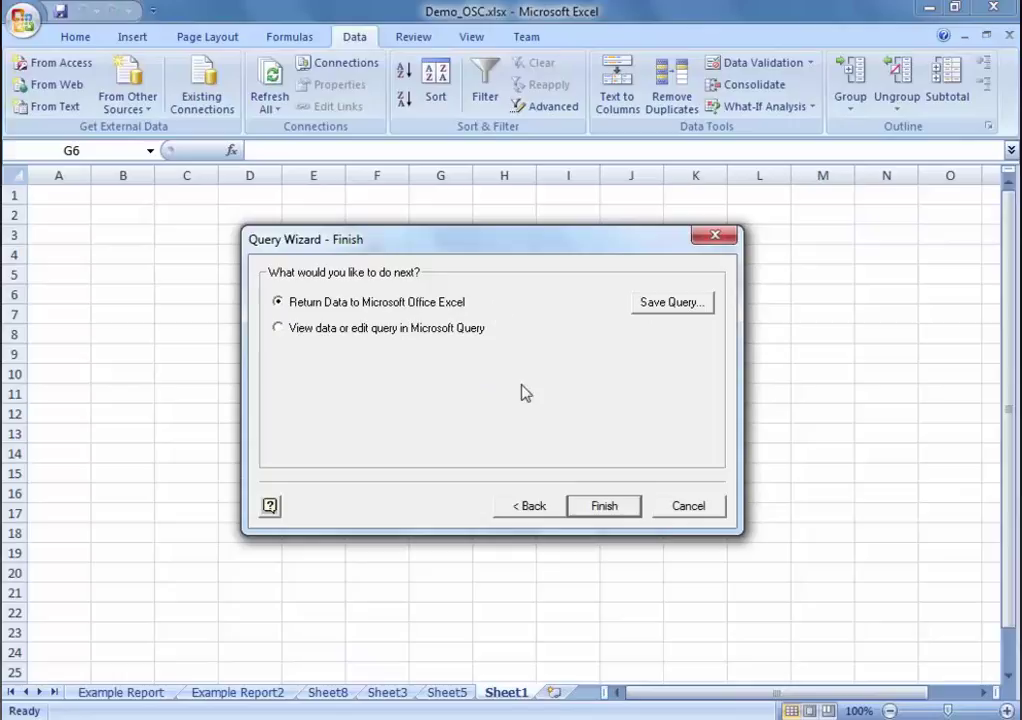
Step: Finish the query and import the results as a table on a new worksheet
{"action": "left_click", "coordinate": [629, 506]}
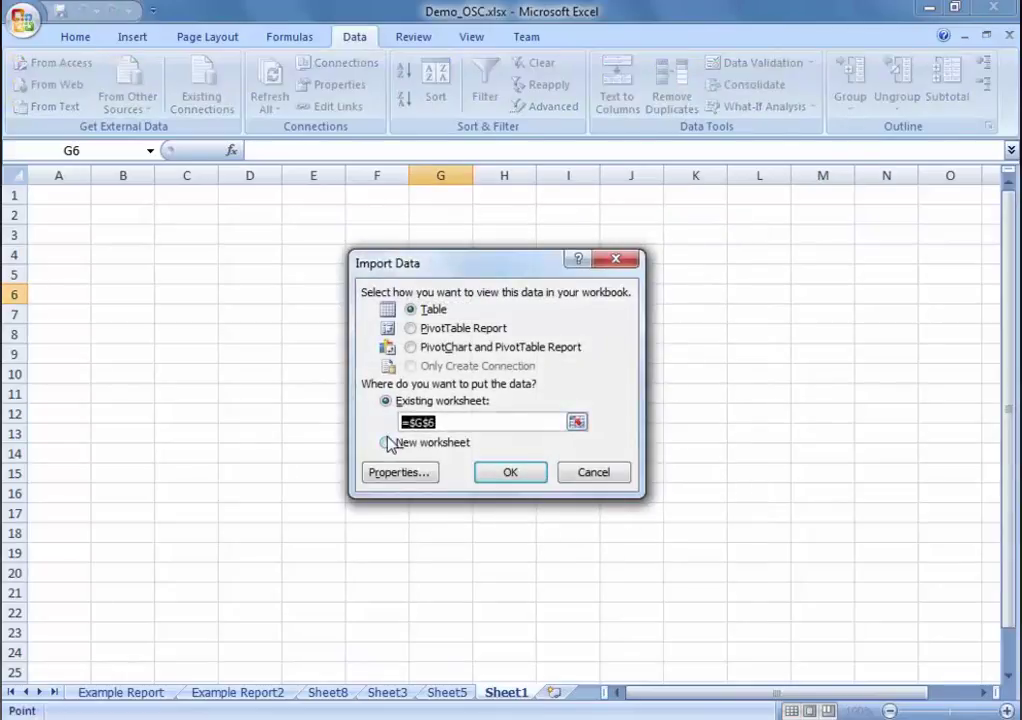
{"action": "left_click", "coordinate": [384, 444]}
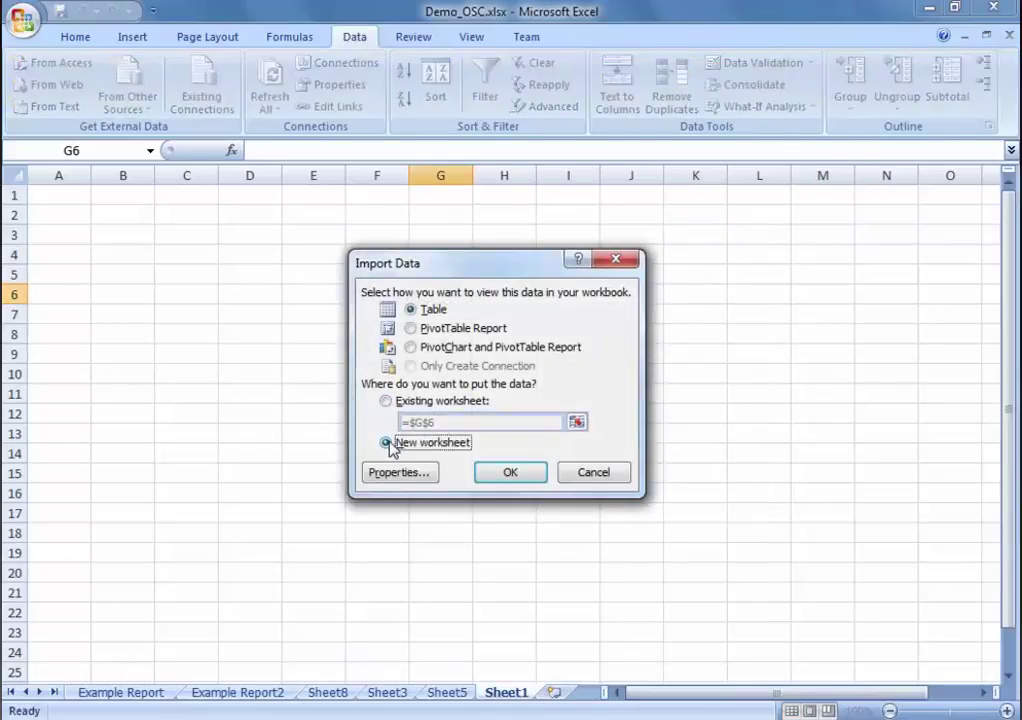
{"action": "left_click", "coordinate": [518, 472]}
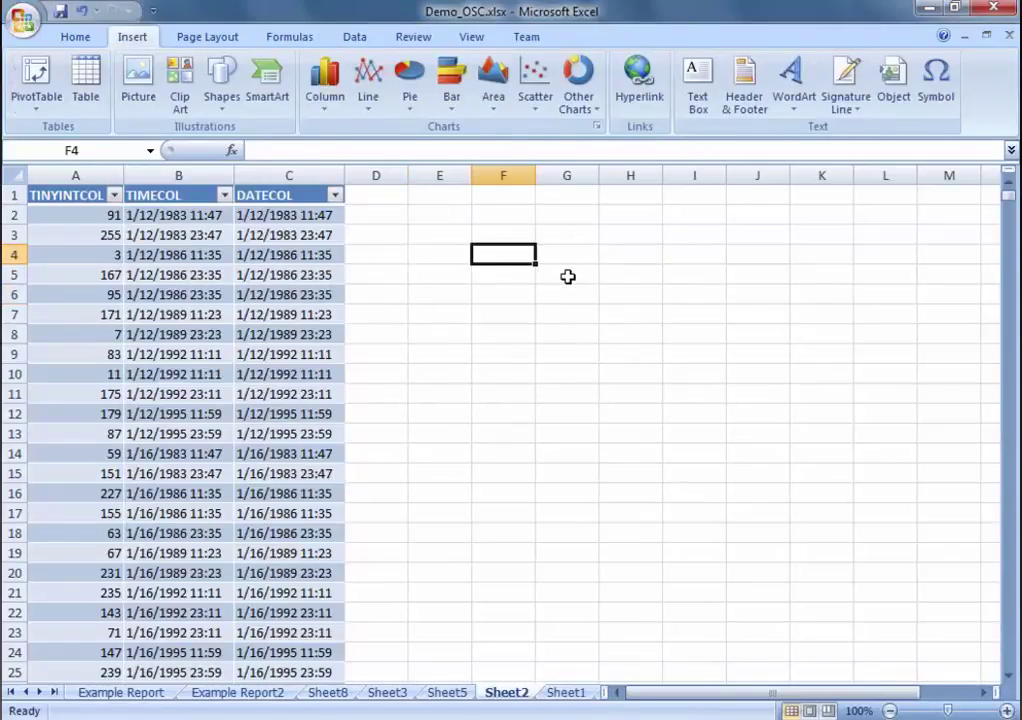
Step: Insert a blank scatter chart and place it to the right of the data
{"action": "left_click", "coordinate": [543, 102]}
{"action": "left_click", "coordinate": [543, 163]}
{"action": "left_click_drag", "start_coordinate": [518, 303], "coordinate": [620, 213]}
Step: Add Series1 with X values C2:C14 and Y values A2:A13, then move the chart left
{"action": "left_click", "coordinate": [220, 90]}
{"action": "left_click", "coordinate": [427, 345]}
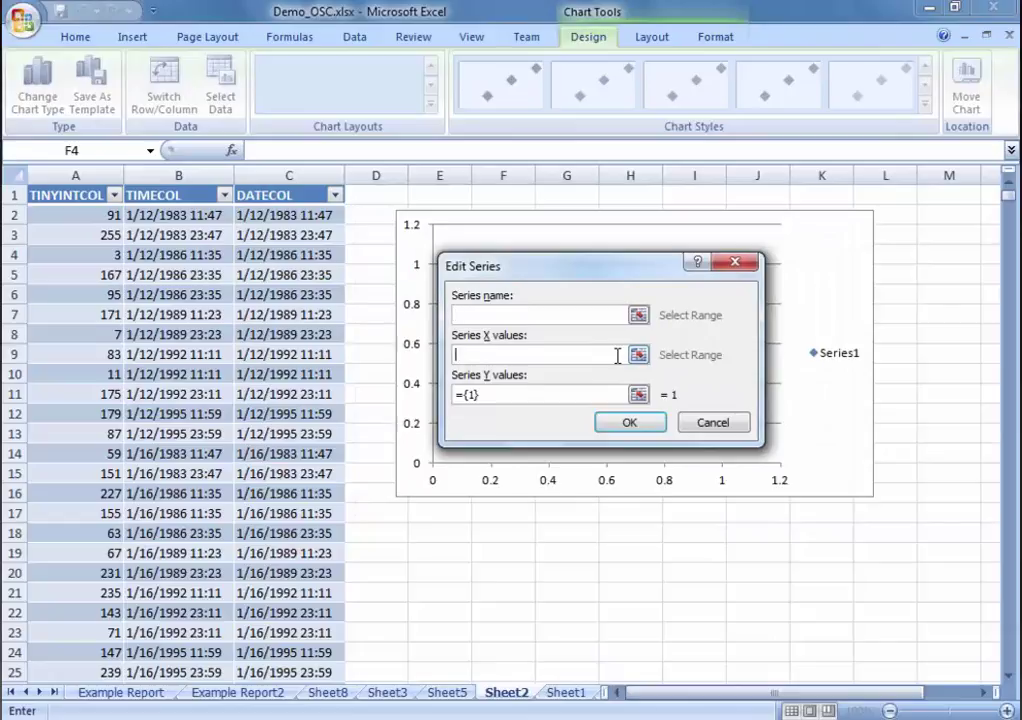
{"action": "left_click_drag", "start_coordinate": [331, 212], "coordinate": [263, 430]}
{"action": "left_click", "coordinate": [641, 395]}
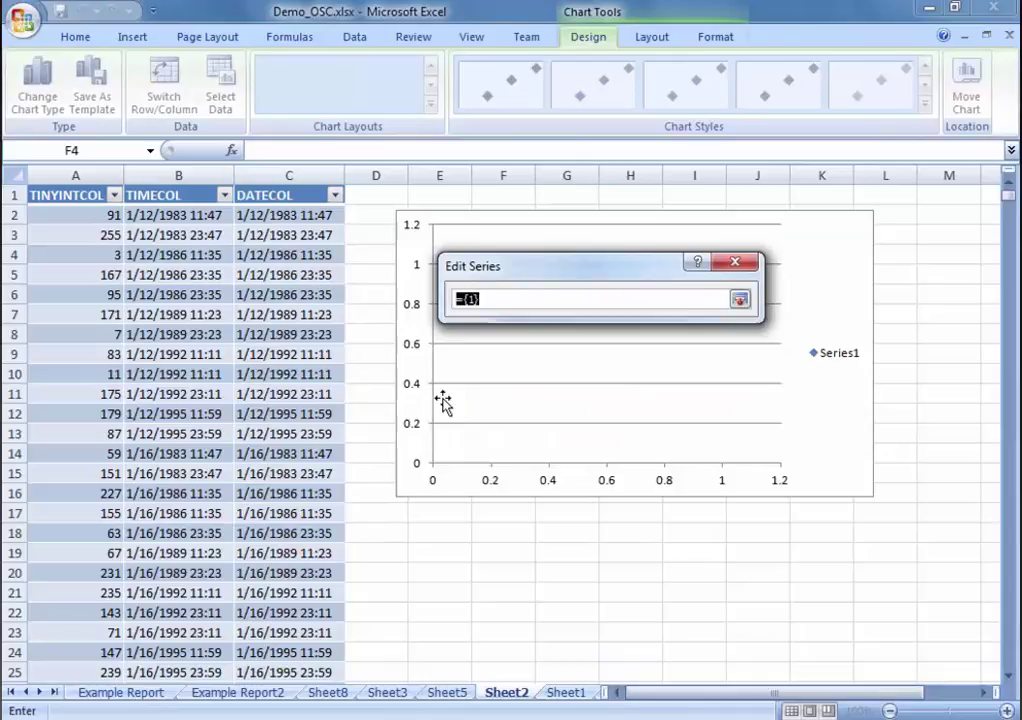
{"action": "left_click_drag", "start_coordinate": [82, 218], "coordinate": [89, 436]}
{"action": "left_click", "coordinate": [641, 422]}
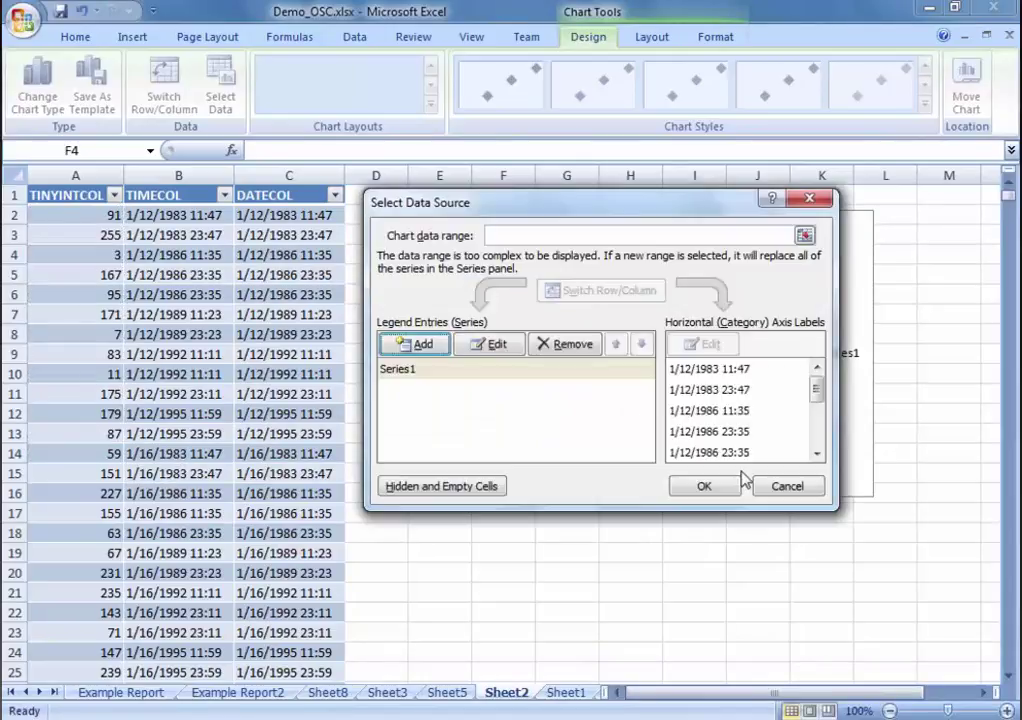
{"action": "left_click", "coordinate": [718, 488]}
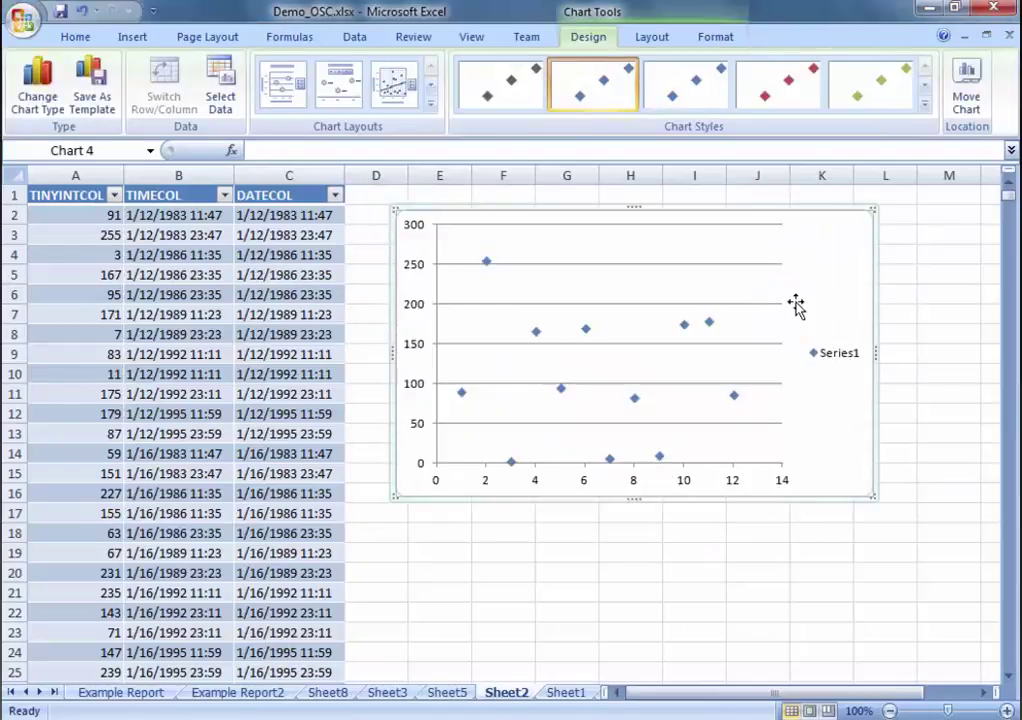
{"action": "left_click_drag", "start_coordinate": [758, 222], "coordinate": [727, 232]}
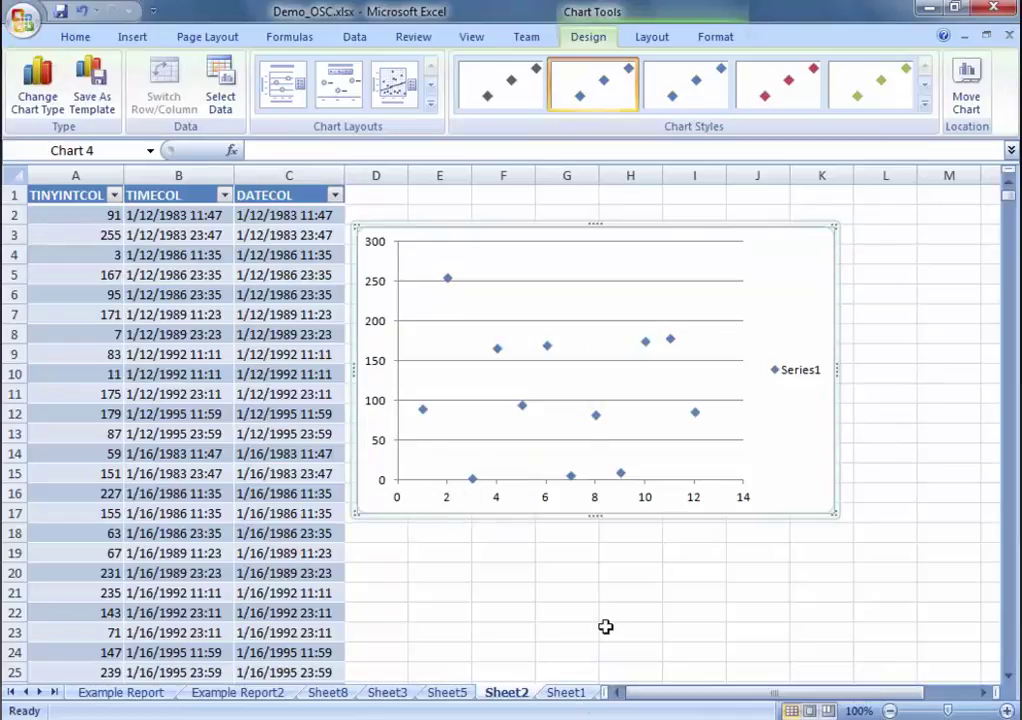
Step: On Sheet1, bring up the Workbook Connections list
{"action": "left_click", "coordinate": [568, 694]}
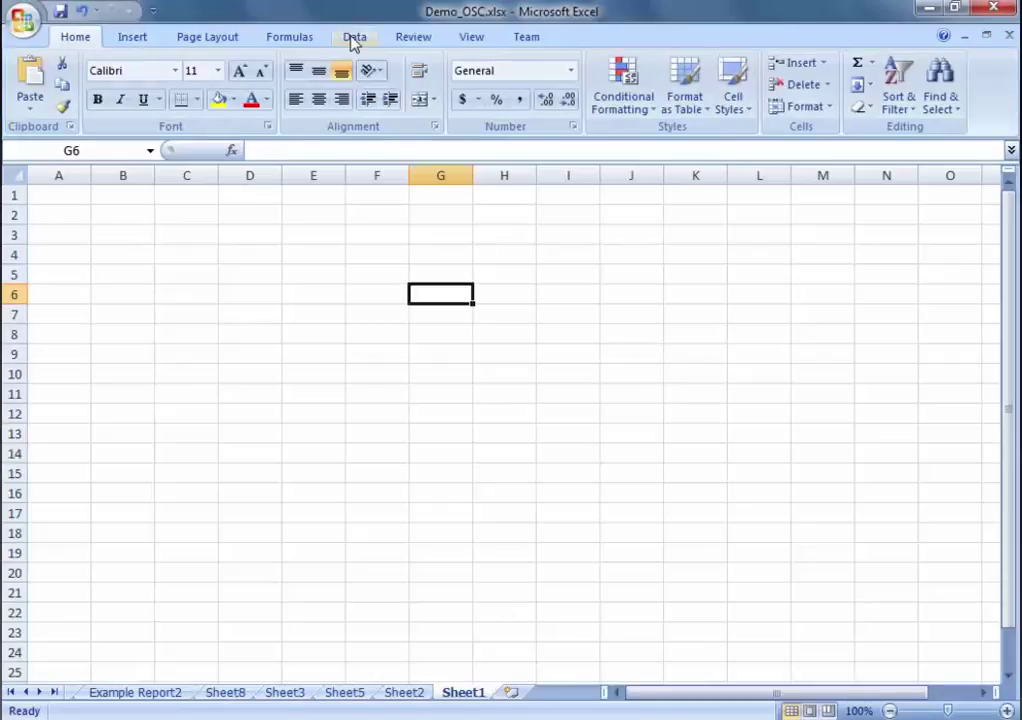
{"action": "left_click", "coordinate": [352, 37]}
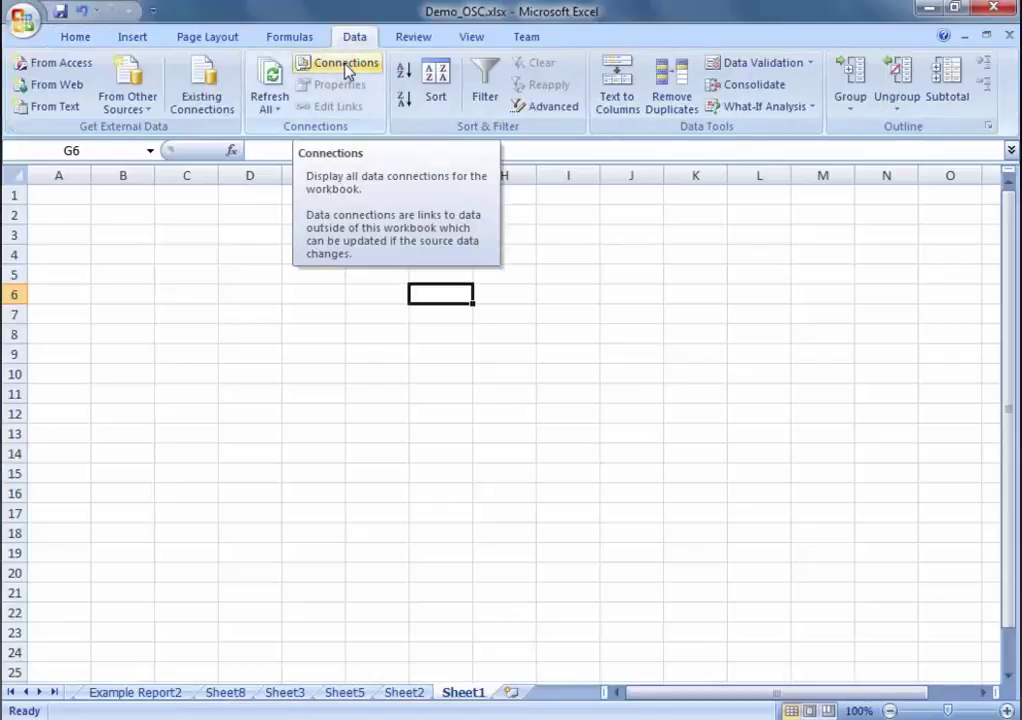
{"action": "left_click", "coordinate": [344, 64]}
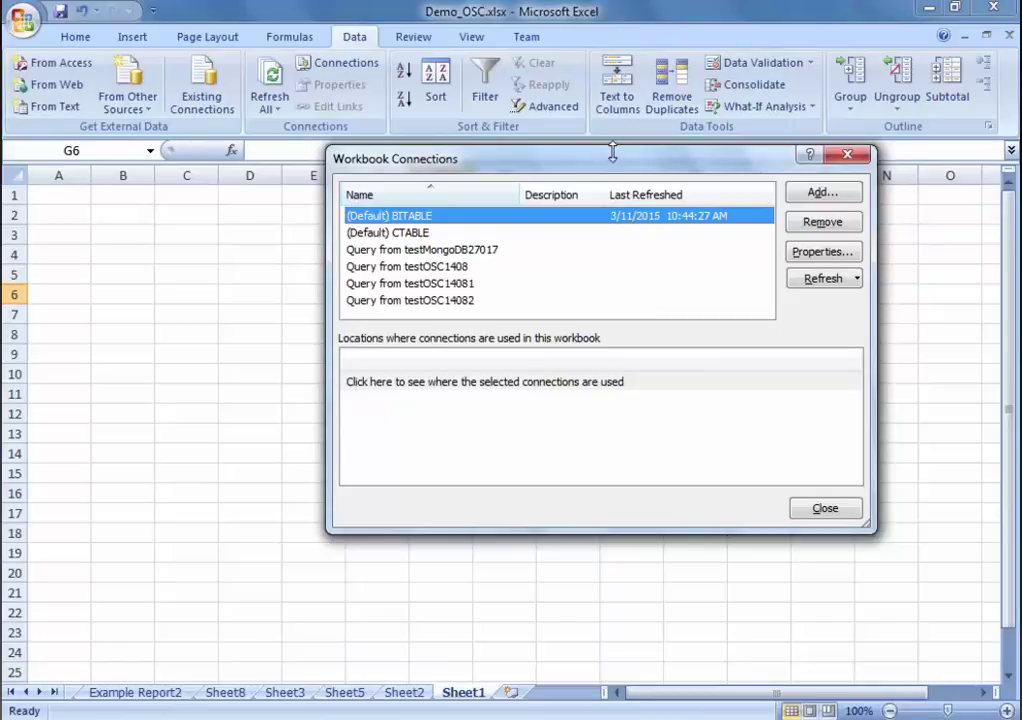
{"action": "left_click_drag", "start_coordinate": [605, 163], "coordinate": [467, 171]}
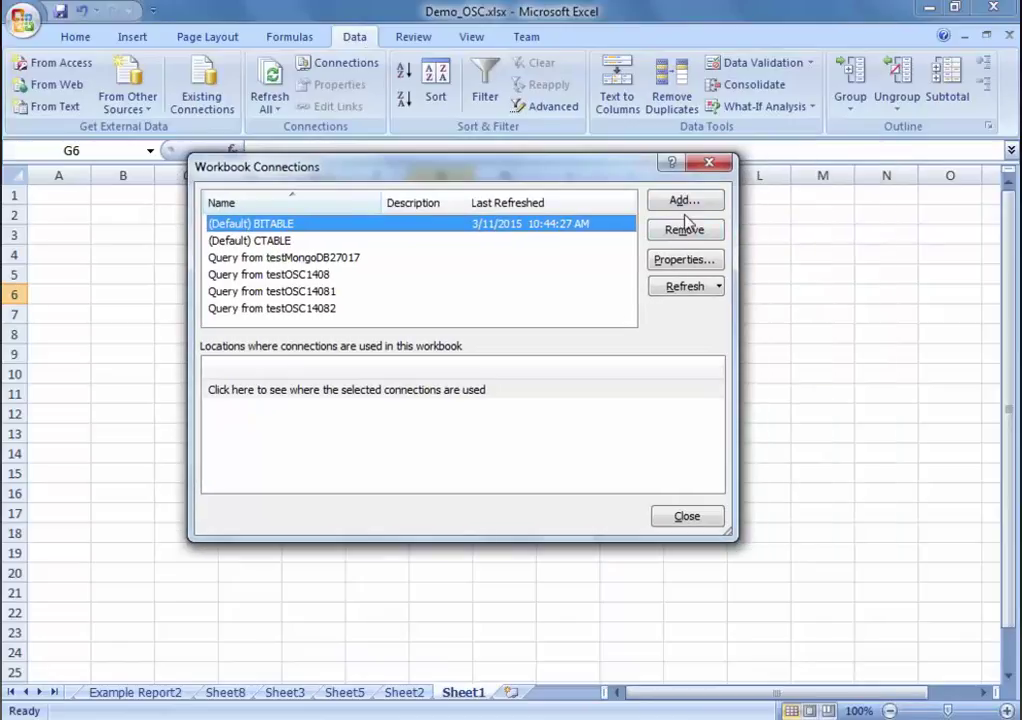
Step: Add a connection from the +Connect to New Data Source.odc file
{"action": "left_click", "coordinate": [672, 205]}
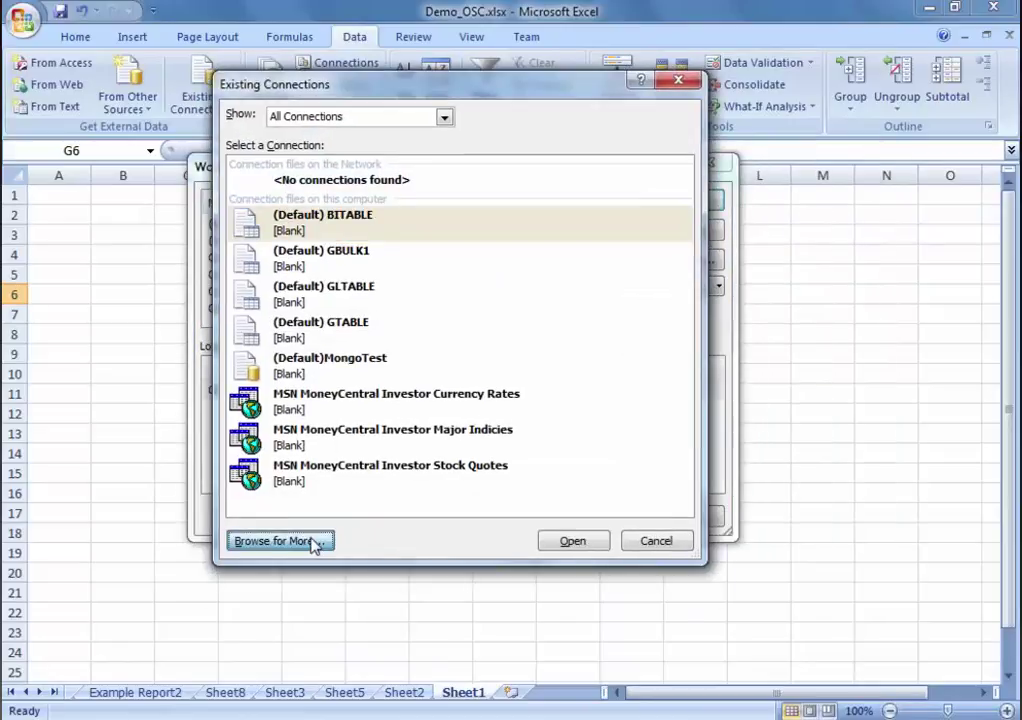
{"action": "left_click", "coordinate": [314, 541]}
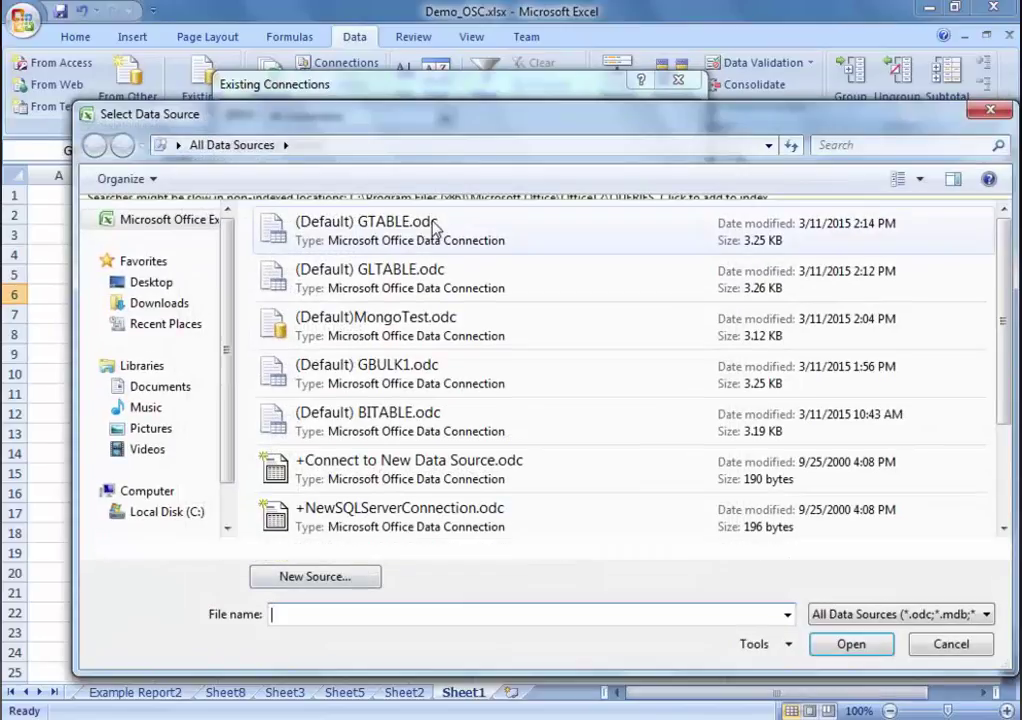
{"action": "left_click", "coordinate": [478, 501]}
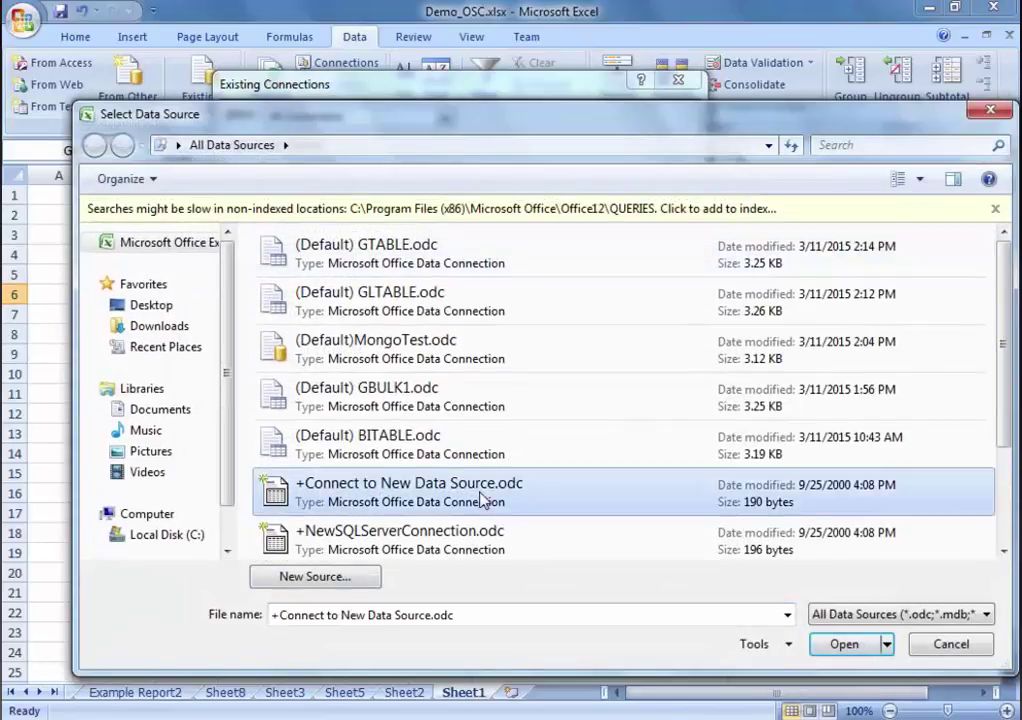
{"action": "double_click", "coordinate": [480, 500]}
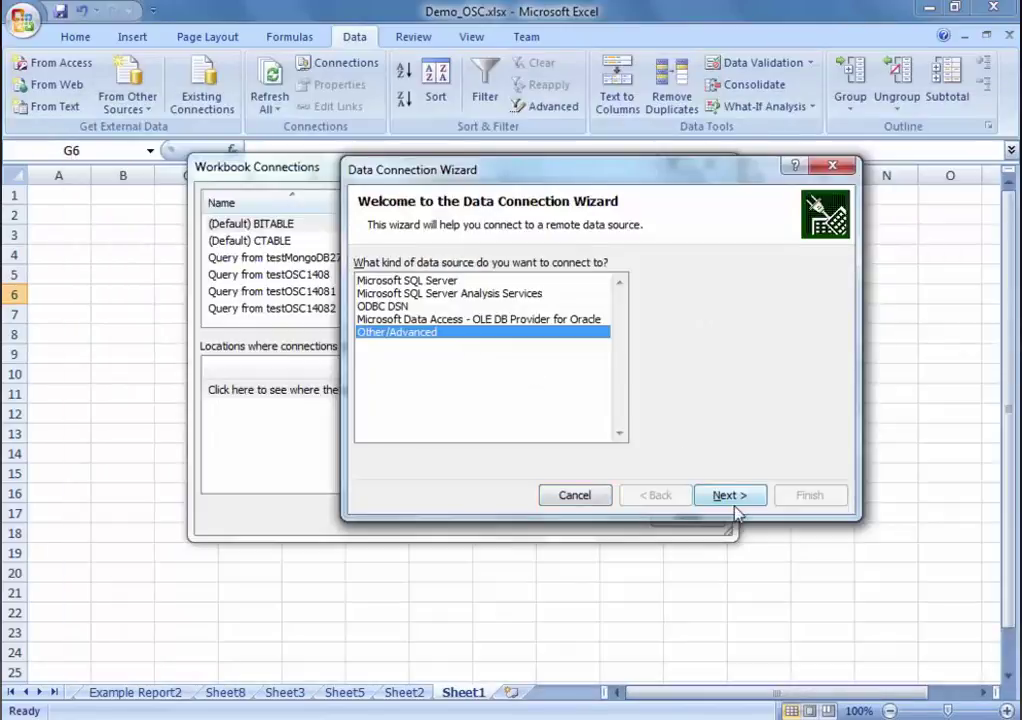
Step: Choose the Other/Advanced source type and set the data source name to testMongoDB27017
{"action": "left_click", "coordinate": [727, 497]}
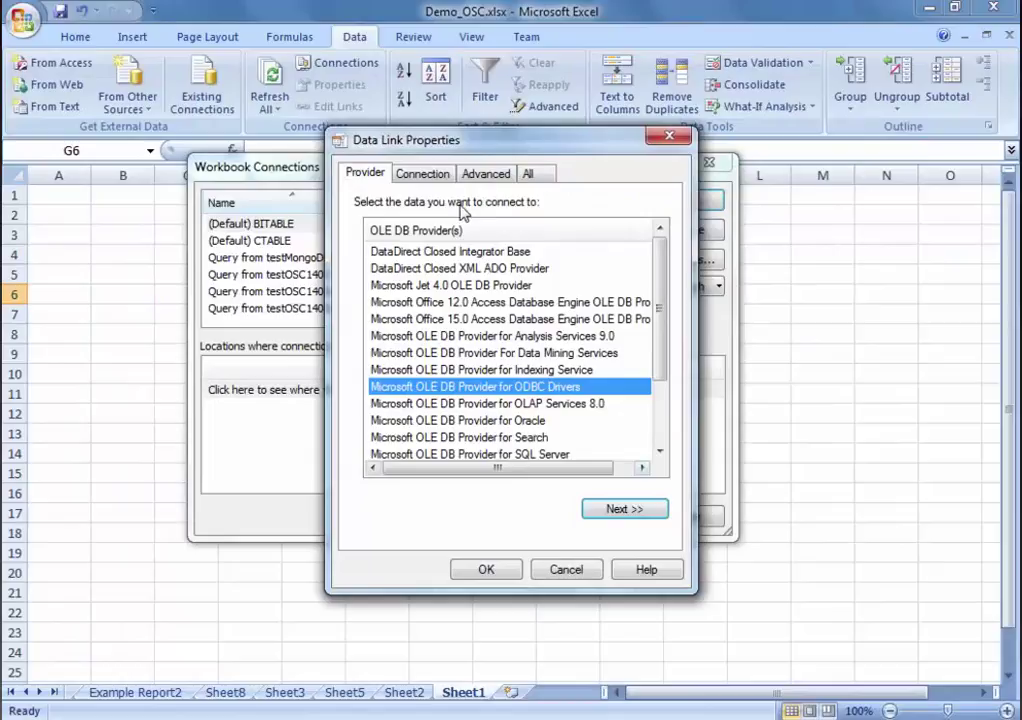
{"action": "left_click", "coordinate": [425, 175]}
{"action": "left_click", "coordinate": [613, 258]}
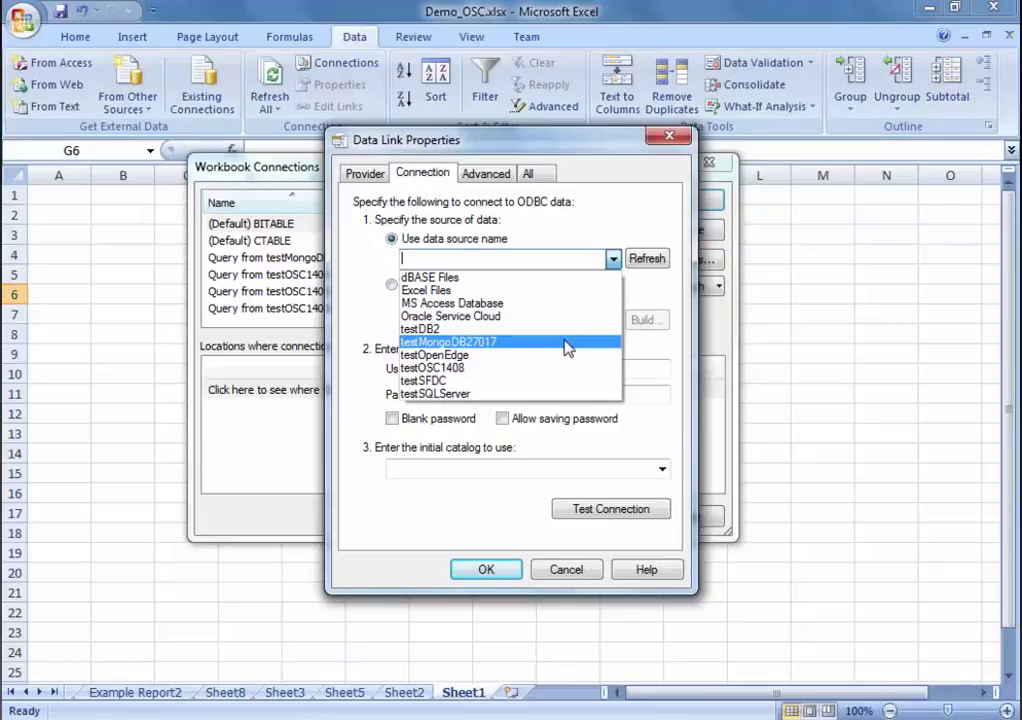
{"action": "left_click", "coordinate": [566, 344]}
Step: Enter the logon user name and password, then test the connection
{"action": "left_click", "coordinate": [515, 368]}
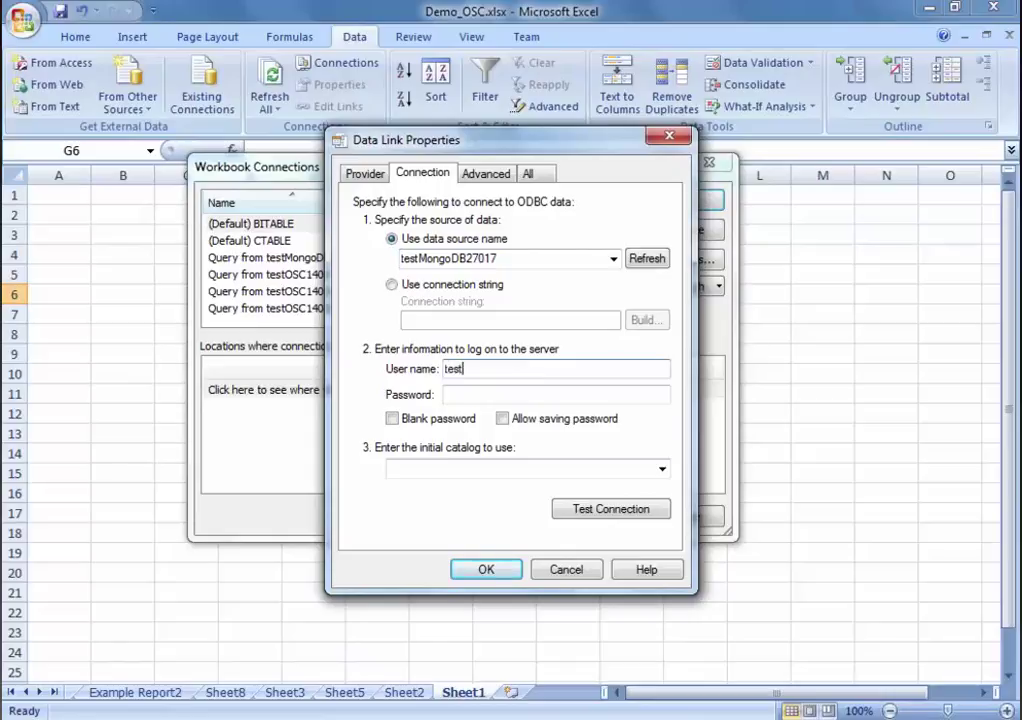
{"action": "type", "text": "test01"}
{"action": "key", "text": "Tab"}
{"action": "type", "text": "t"}
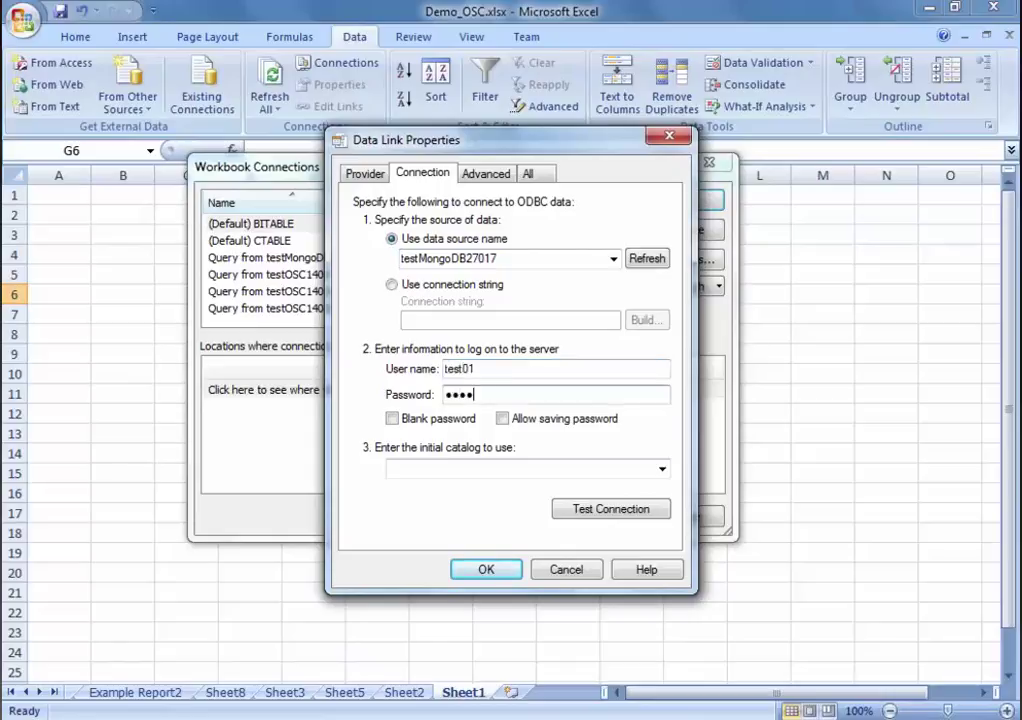
{"action": "left_click", "coordinate": [617, 510]}
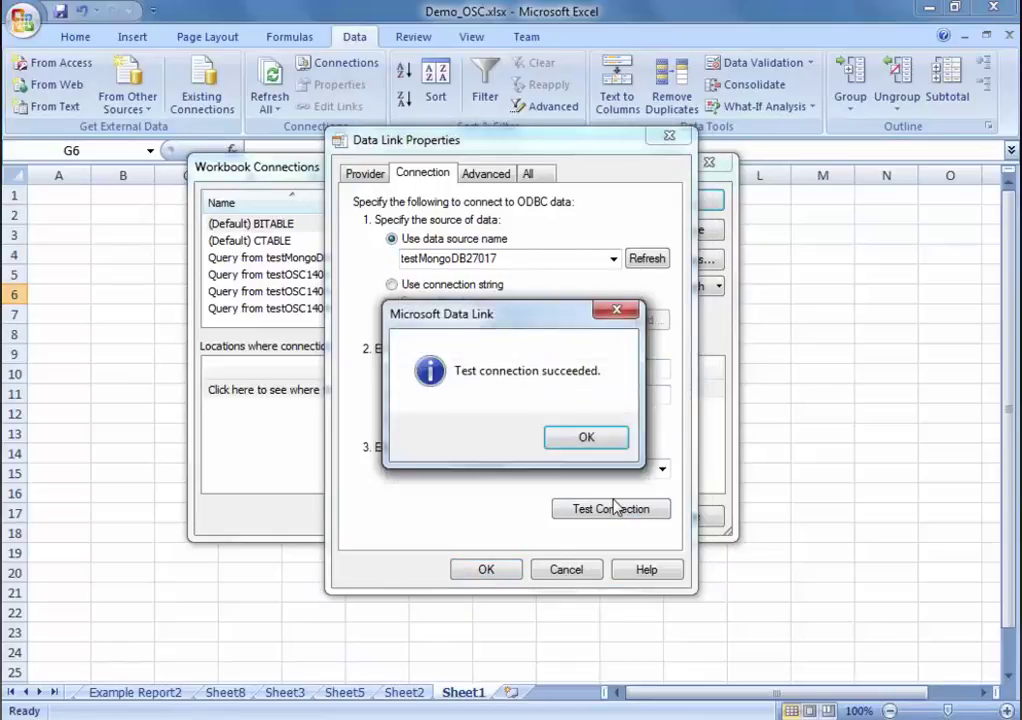
Step: Accept the successful test and data link settings, then select the GTABLE table
{"action": "left_click", "coordinate": [598, 446]}
{"action": "left_click", "coordinate": [490, 571]}
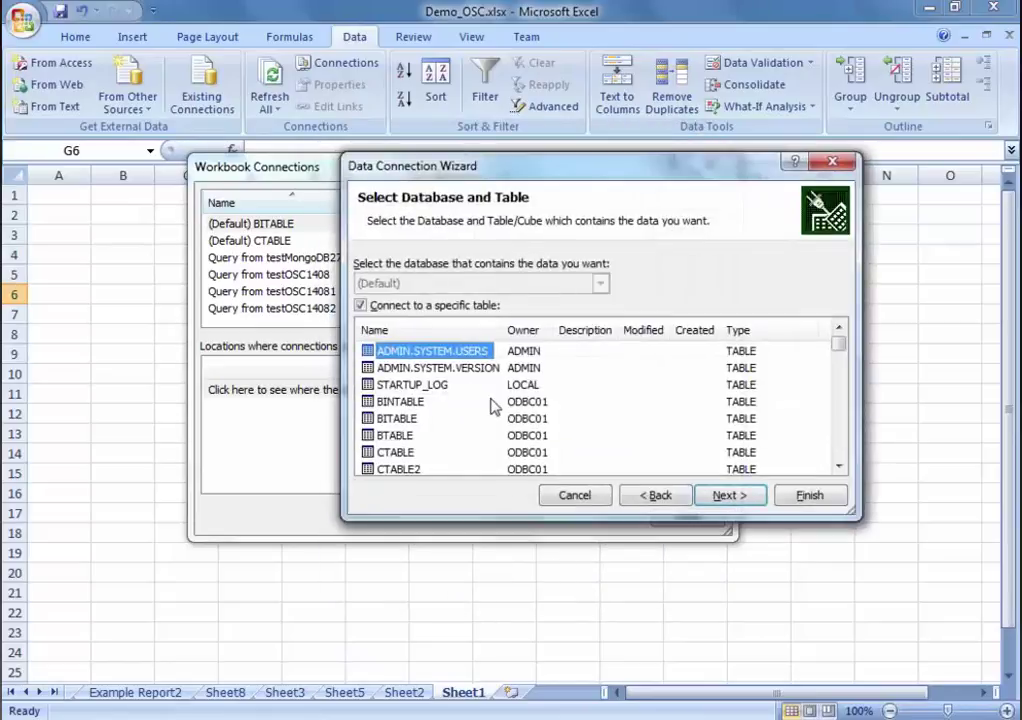
{"action": "scroll", "coordinate": [458, 403], "scroll_direction": "down", "scroll_amount": 1}
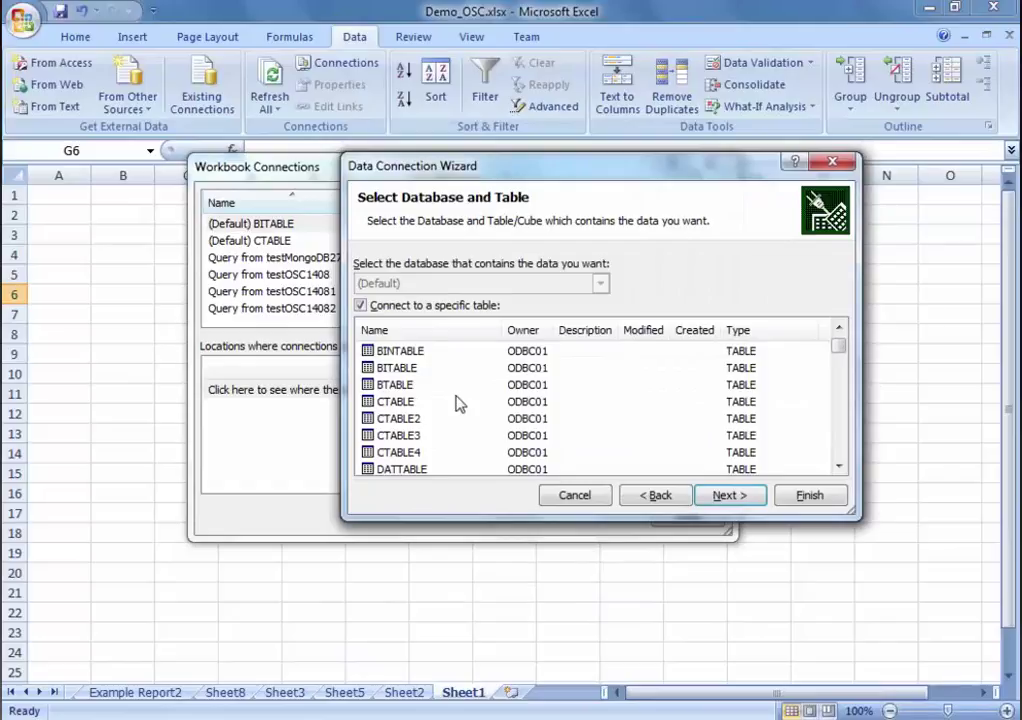
{"action": "scroll", "coordinate": [490, 402], "scroll_direction": "down", "scroll_amount": 2}
{"action": "scroll", "coordinate": [490, 403], "scroll_direction": "down", "scroll_amount": 2}
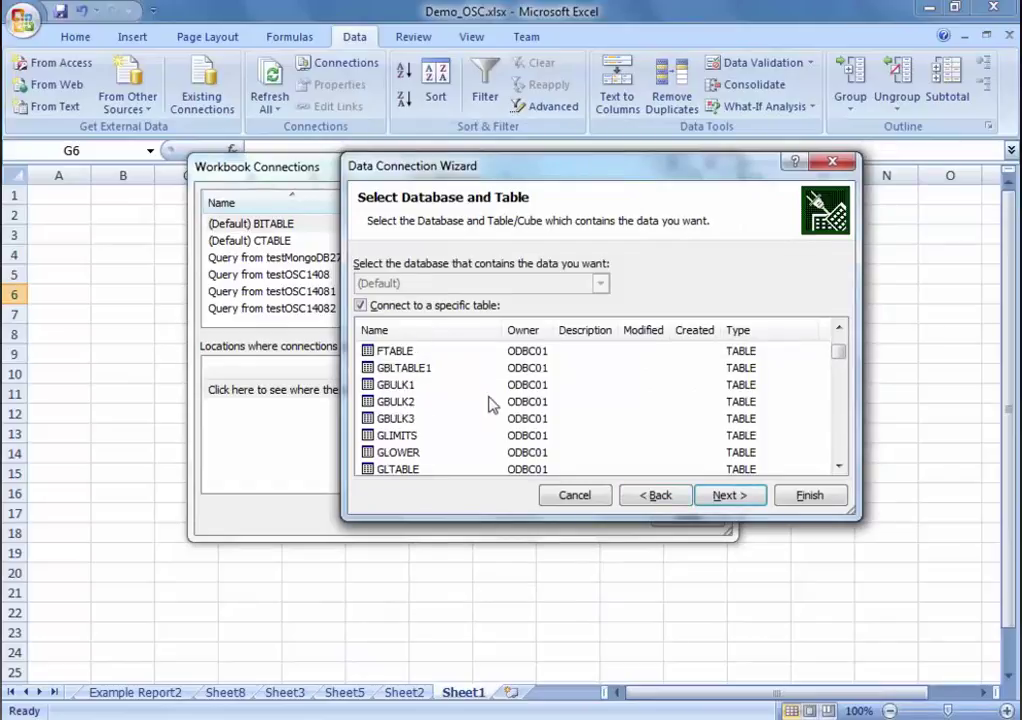
{"action": "scroll", "coordinate": [490, 402], "scroll_direction": "down", "scroll_amount": 2}
{"action": "left_click", "coordinate": [392, 402]}
{"action": "scroll", "coordinate": [452, 415], "scroll_direction": "down", "scroll_amount": 15}
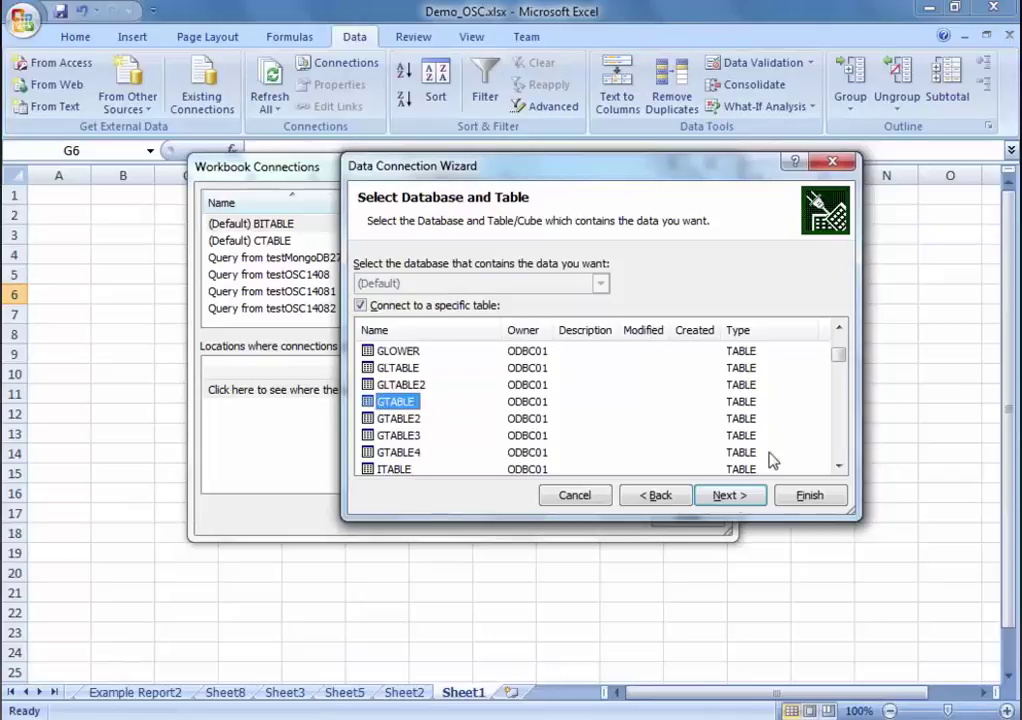
Step: Save the connection as (Default) GTABLE.odc, replacing the existing file, and close Workbook Connections
{"action": "left_click", "coordinate": [729, 500]}
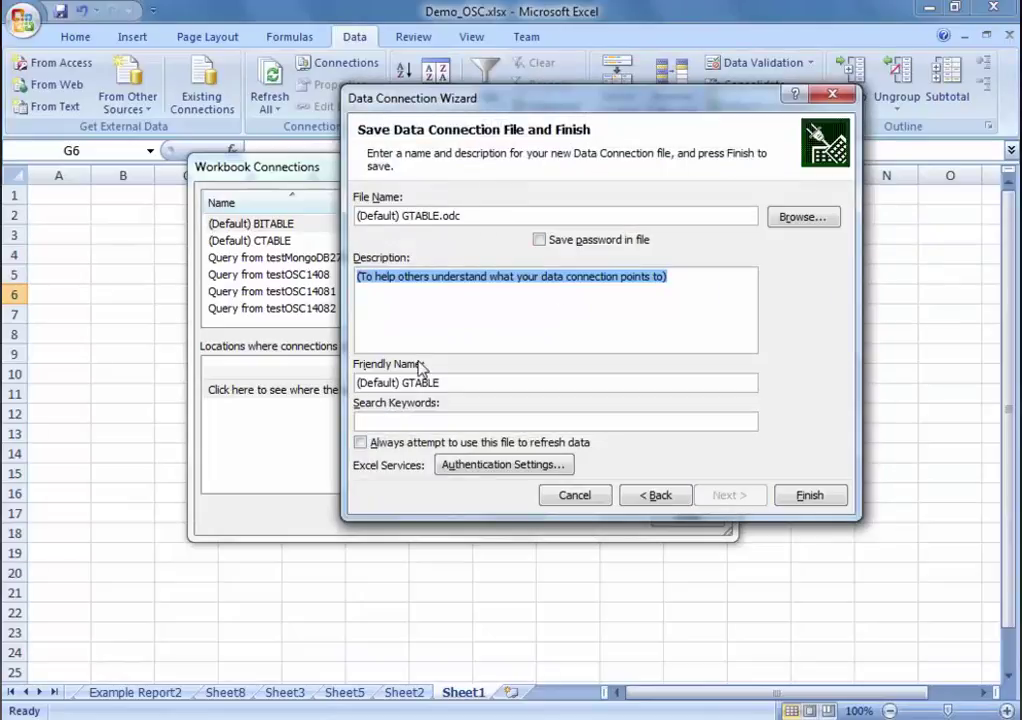
{"action": "left_click", "coordinate": [812, 500]}
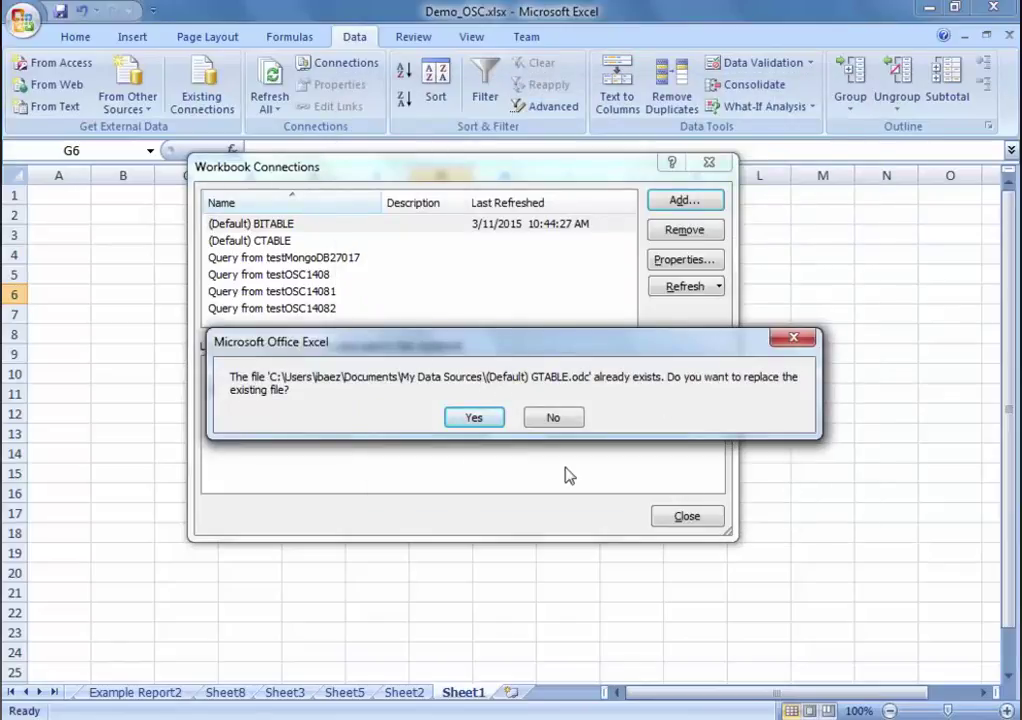
{"action": "left_click", "coordinate": [478, 424]}
{"action": "left_click", "coordinate": [689, 518]}
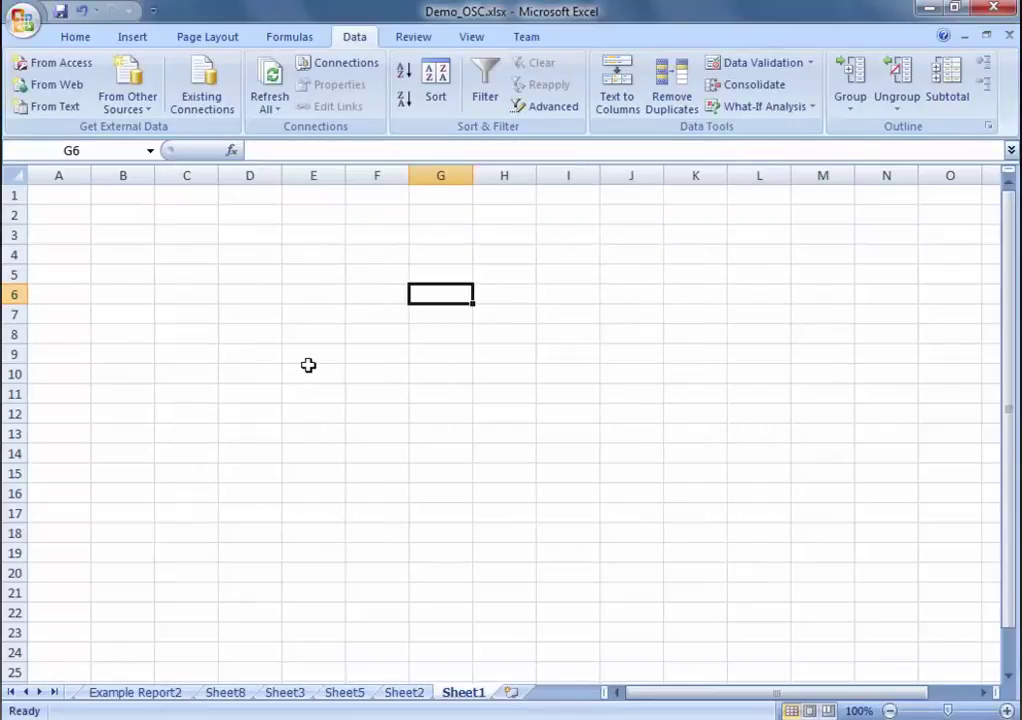
Step: Insert a PivotTable on a new worksheet using the external (Default) GTABLE1 connection
{"action": "left_click", "coordinate": [130, 37]}
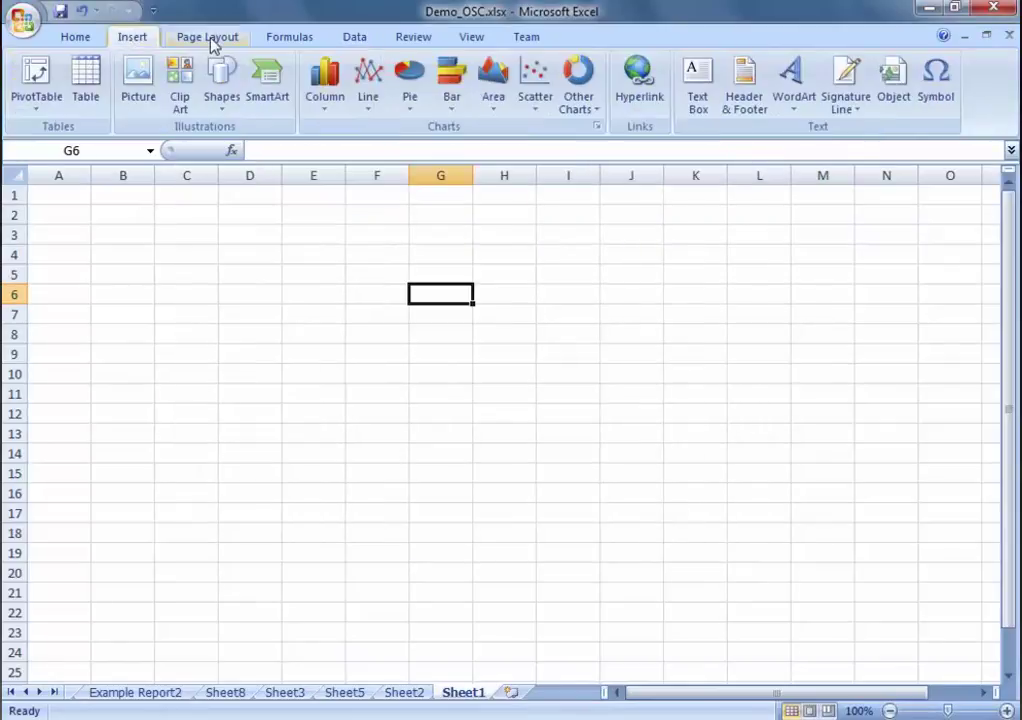
{"action": "left_click", "coordinate": [36, 72]}
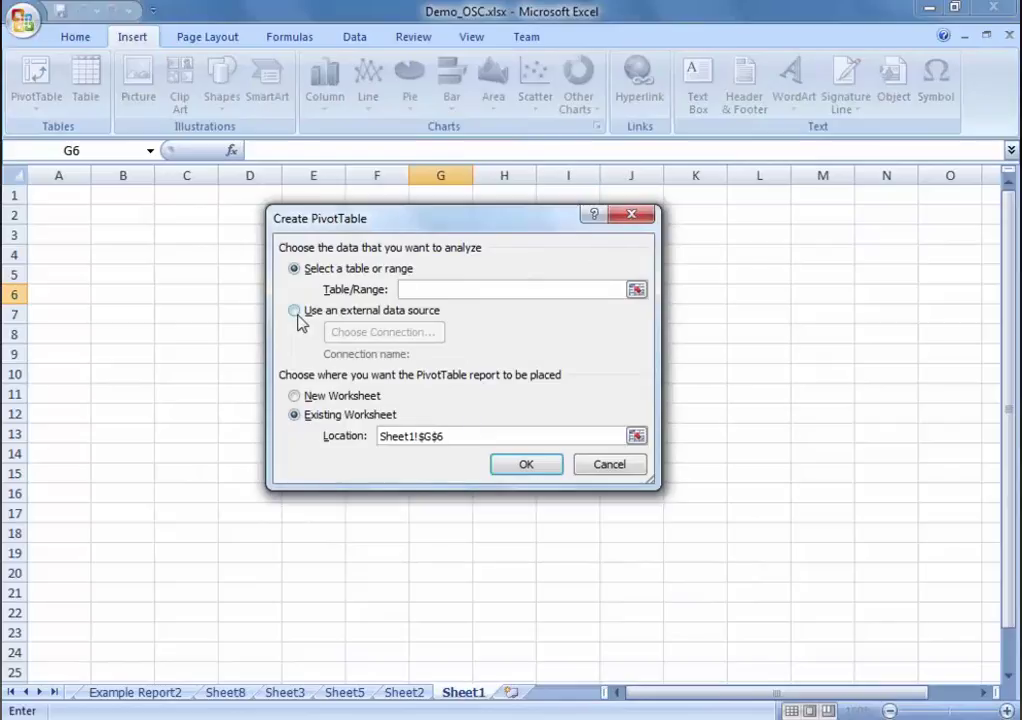
{"action": "left_click", "coordinate": [295, 312]}
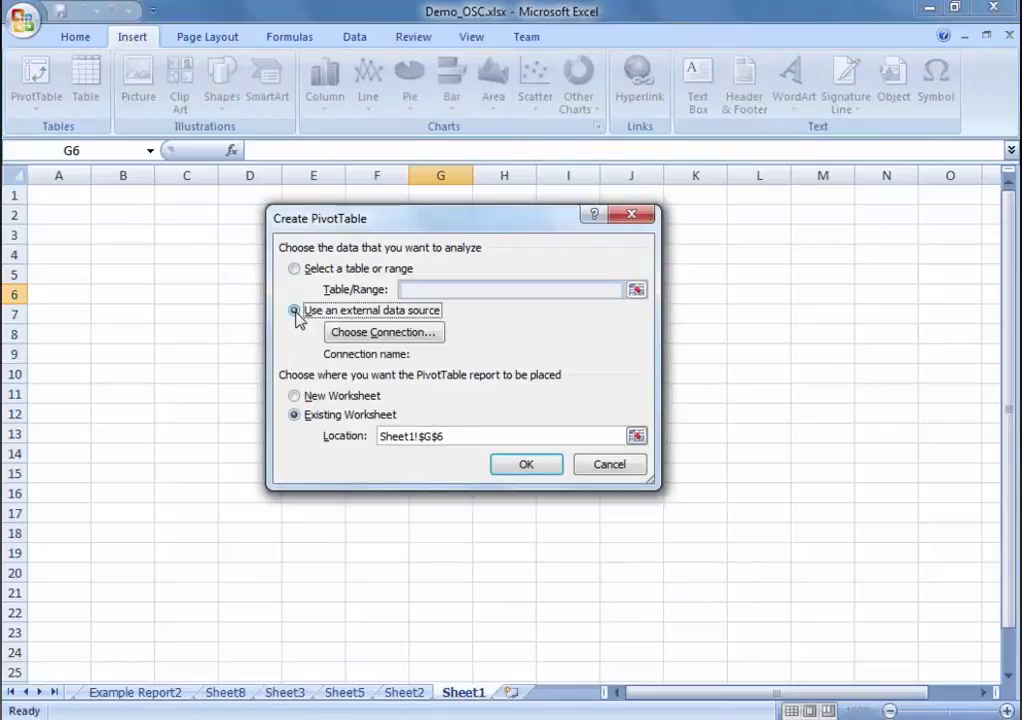
{"action": "left_click", "coordinate": [425, 334]}
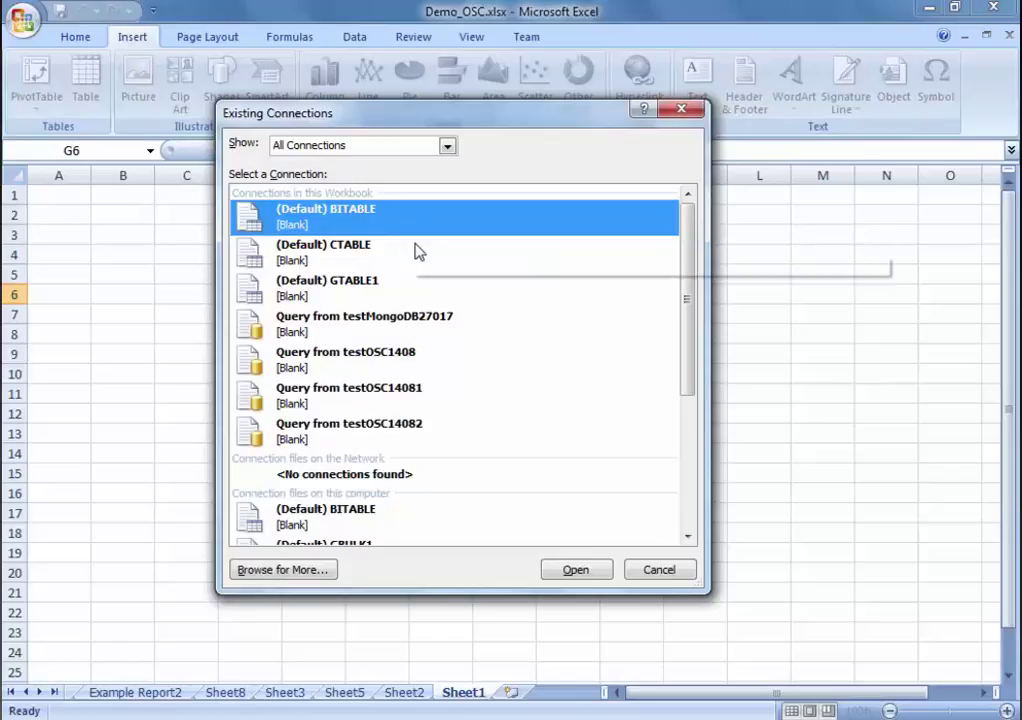
{"action": "left_click", "coordinate": [430, 295]}
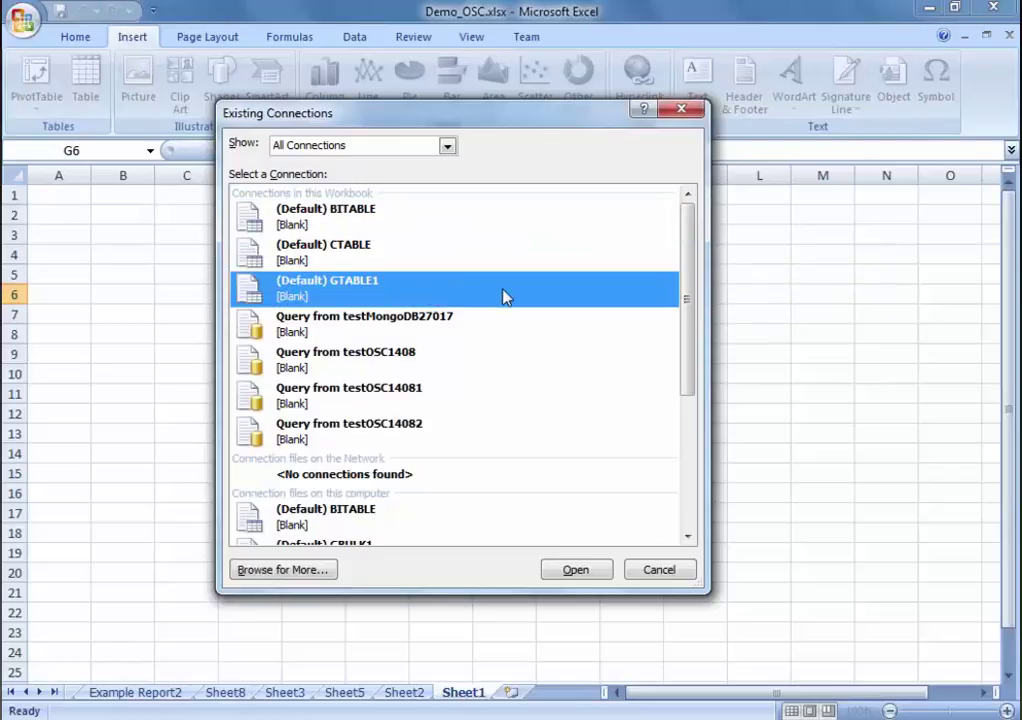
{"action": "double_click", "coordinate": [375, 297]}
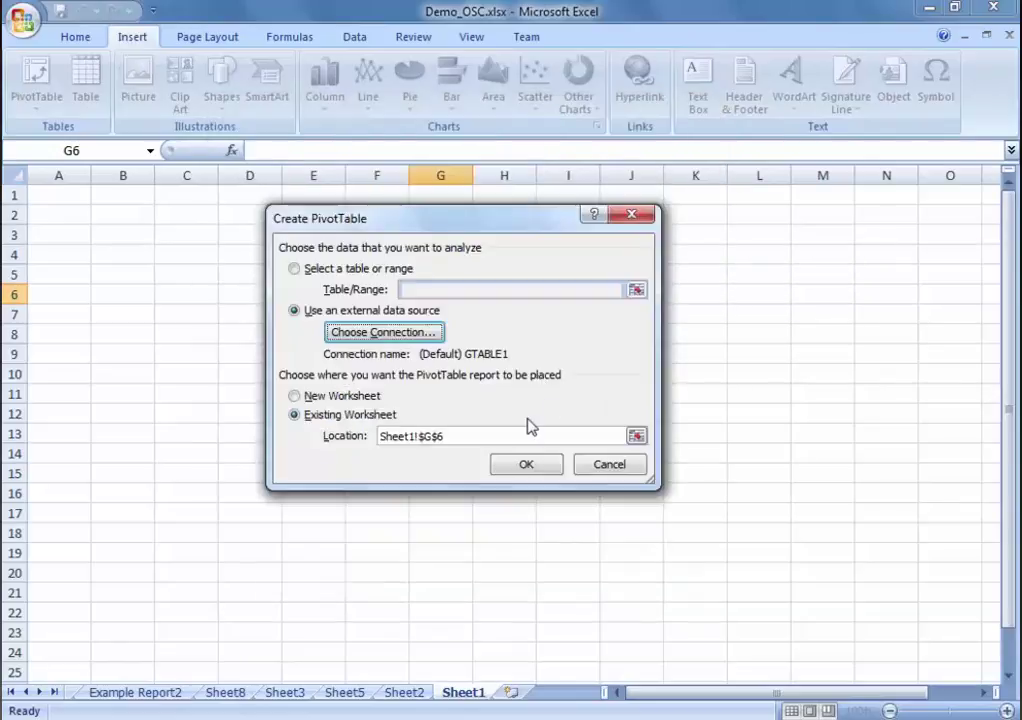
{"action": "left_click", "coordinate": [296, 397]}
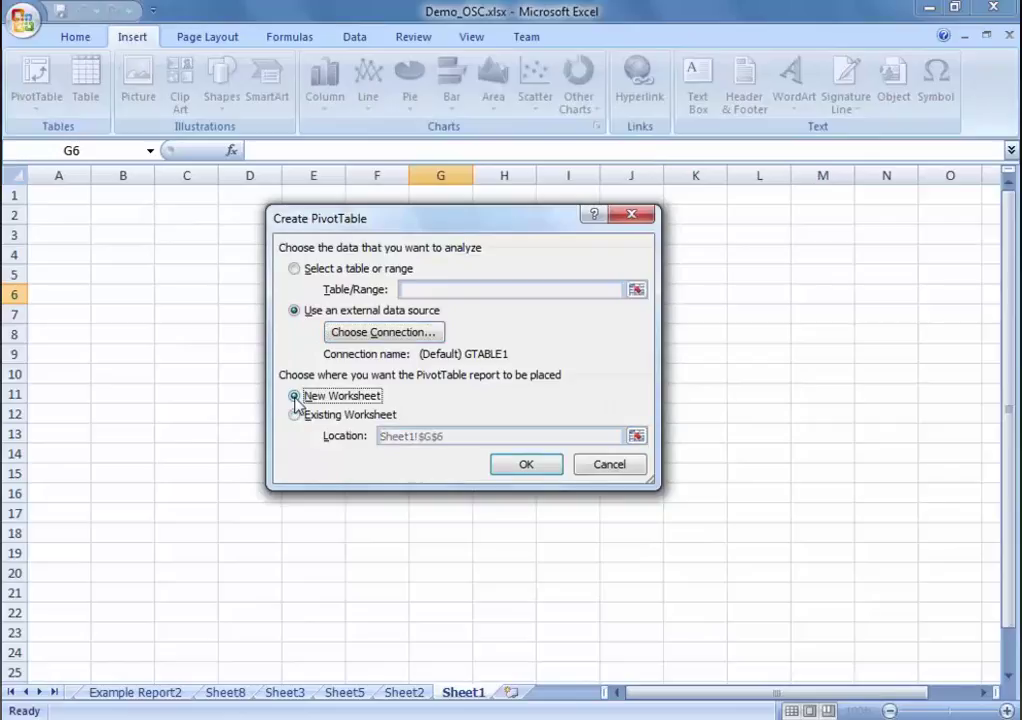
{"action": "left_click", "coordinate": [528, 465]}
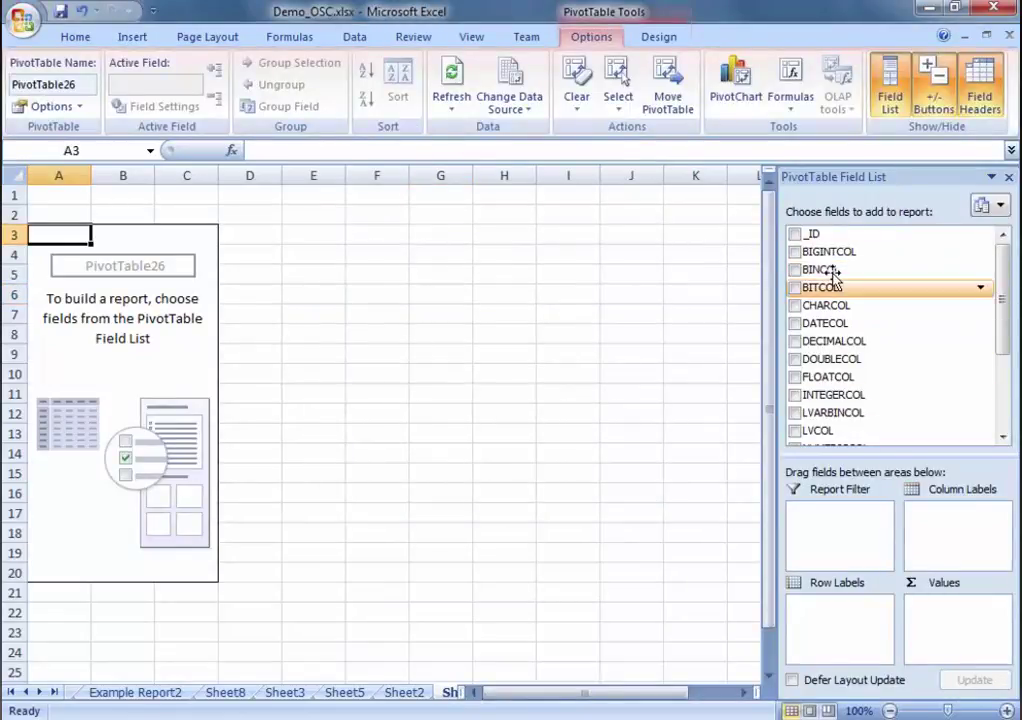
Step: Add DATECOL as row labels, trying and then removing DECIMALCOL, DOUBLECOL, FLOATCOL and INTEGERCOL
{"action": "left_click", "coordinate": [794, 323]}
{"action": "left_click", "coordinate": [794, 341]}
{"action": "left_click", "coordinate": [794, 359]}
{"action": "left_click", "coordinate": [794, 377]}
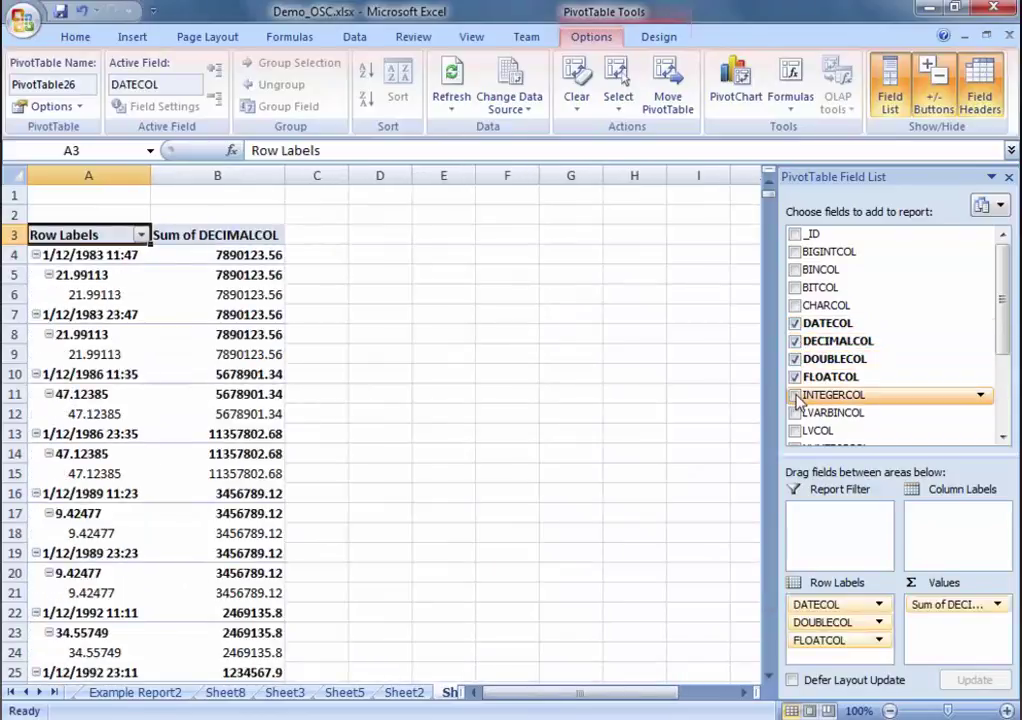
{"action": "left_click", "coordinate": [795, 395]}
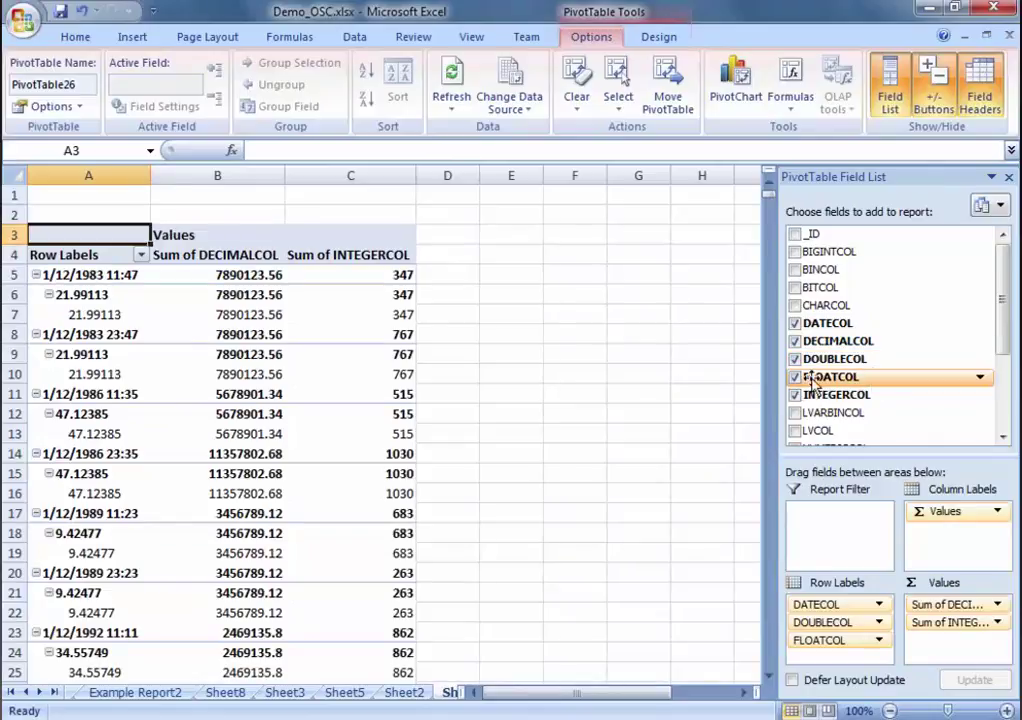
{"action": "left_click", "coordinate": [795, 395]}
{"action": "left_click", "coordinate": [794, 377]}
{"action": "left_click", "coordinate": [794, 359]}
{"action": "left_click", "coordinate": [794, 341]}
{"action": "scroll", "coordinate": [815, 364], "scroll_direction": "down", "scroll_amount": 1}
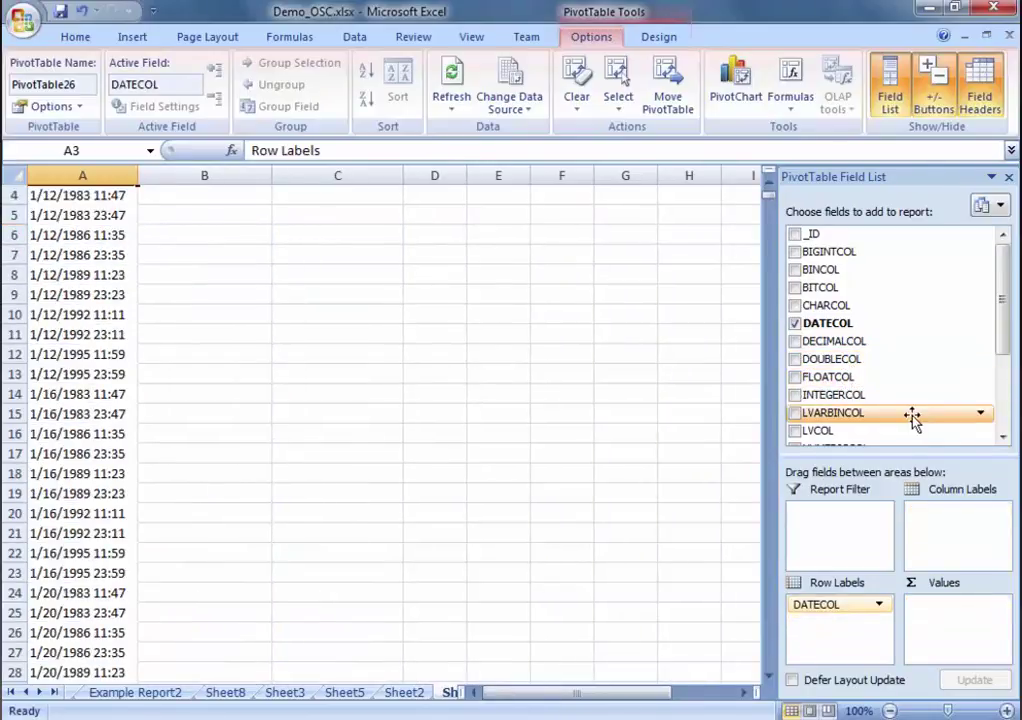
Step: Add sums of INTEGERCOL and TINYINTCOL beside the dates and select the Row Labels header
{"action": "left_click", "coordinate": [795, 395]}
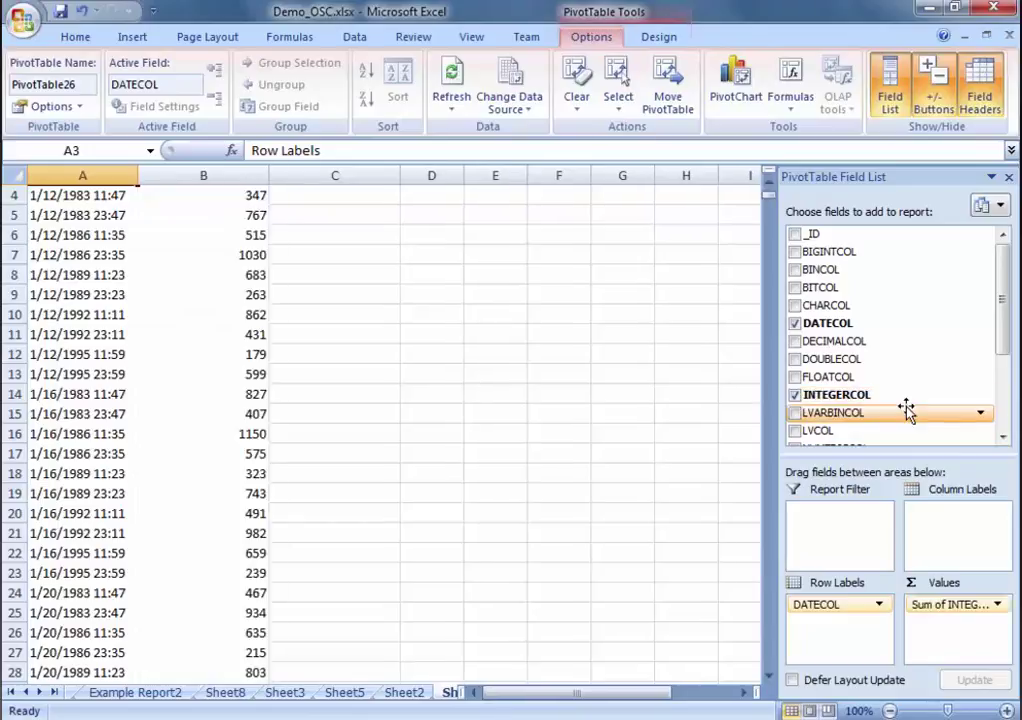
{"action": "left_click", "coordinate": [1002, 437]}
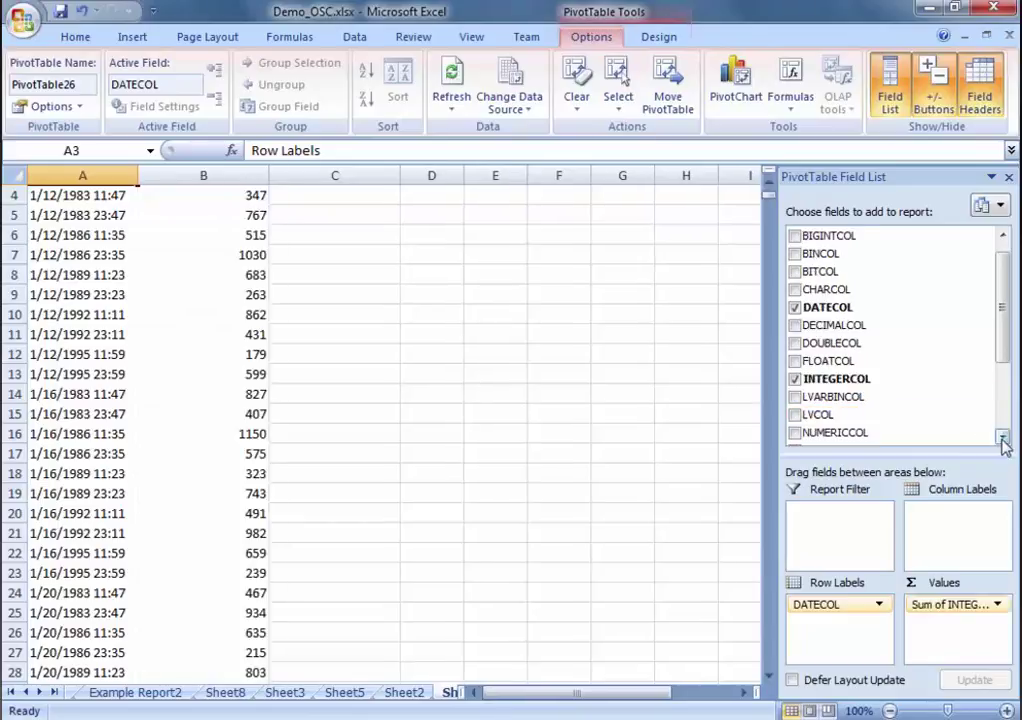
{"action": "left_click", "coordinate": [1002, 437]}
{"action": "left_click", "coordinate": [1002, 437]}
{"action": "left_click", "coordinate": [1002, 437]}
{"action": "left_click", "coordinate": [795, 411]}
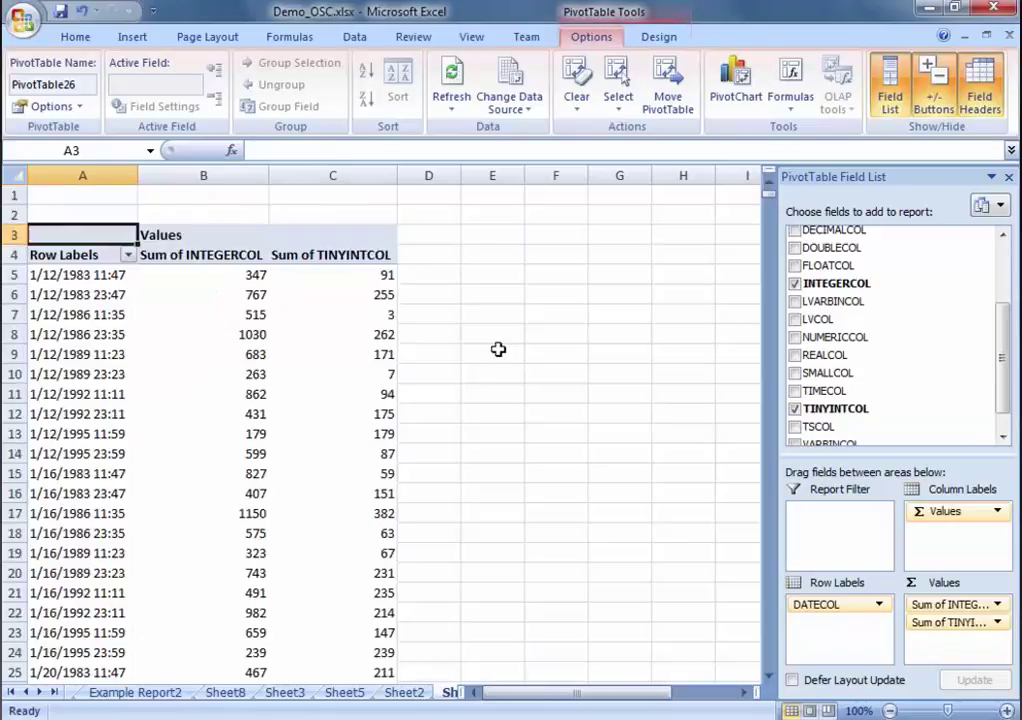
{"action": "left_click", "coordinate": [105, 254]}
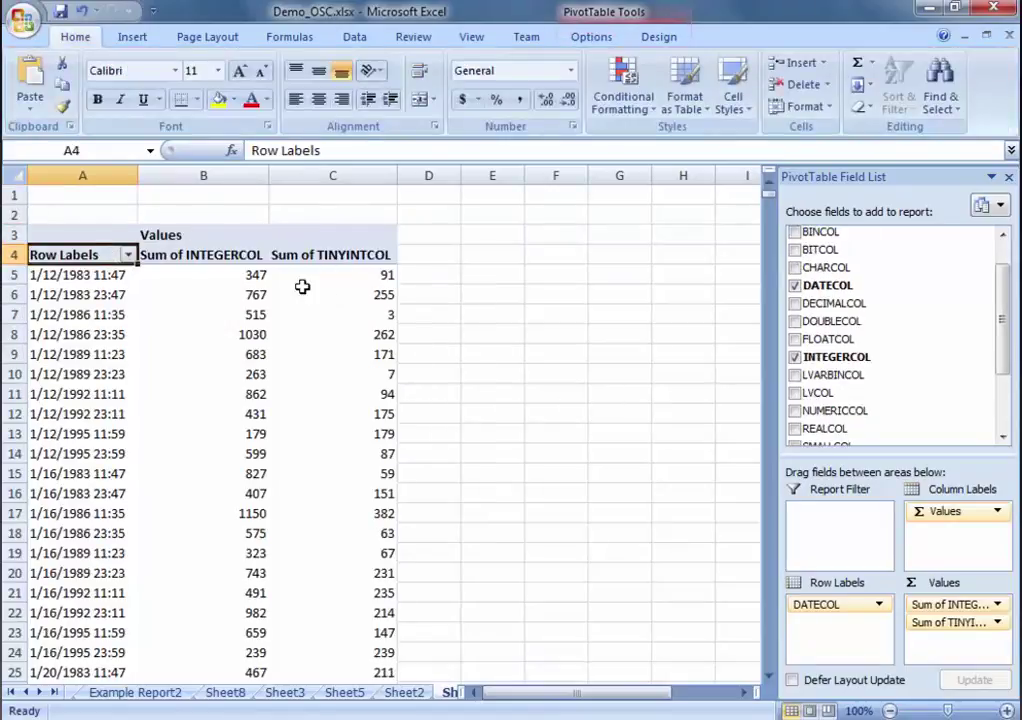
{"action": "mouse_move", "coordinate": [335, 376]}
{"action": "scroll", "coordinate": [309, 378], "scroll_direction": "down", "scroll_amount": 10}
{"action": "scroll", "coordinate": [312, 381], "scroll_direction": "down", "scroll_amount": 6}
{"action": "scroll", "coordinate": [312, 381], "scroll_direction": "down", "scroll_amount": 12}
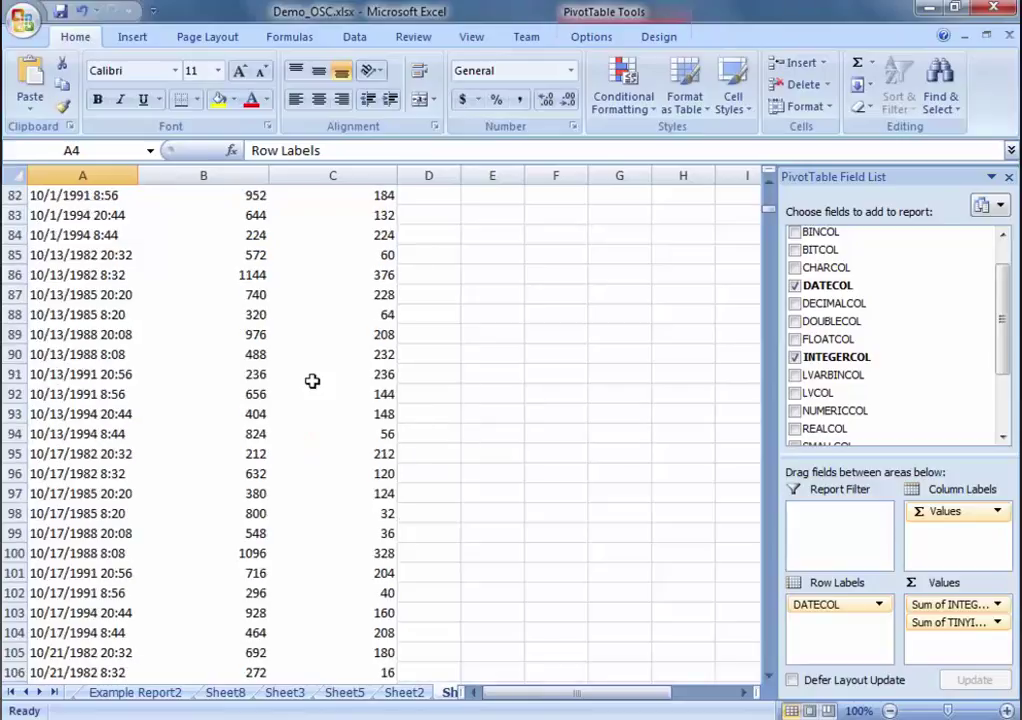
{"action": "scroll", "coordinate": [312, 381], "scroll_direction": "down", "scroll_amount": 15}
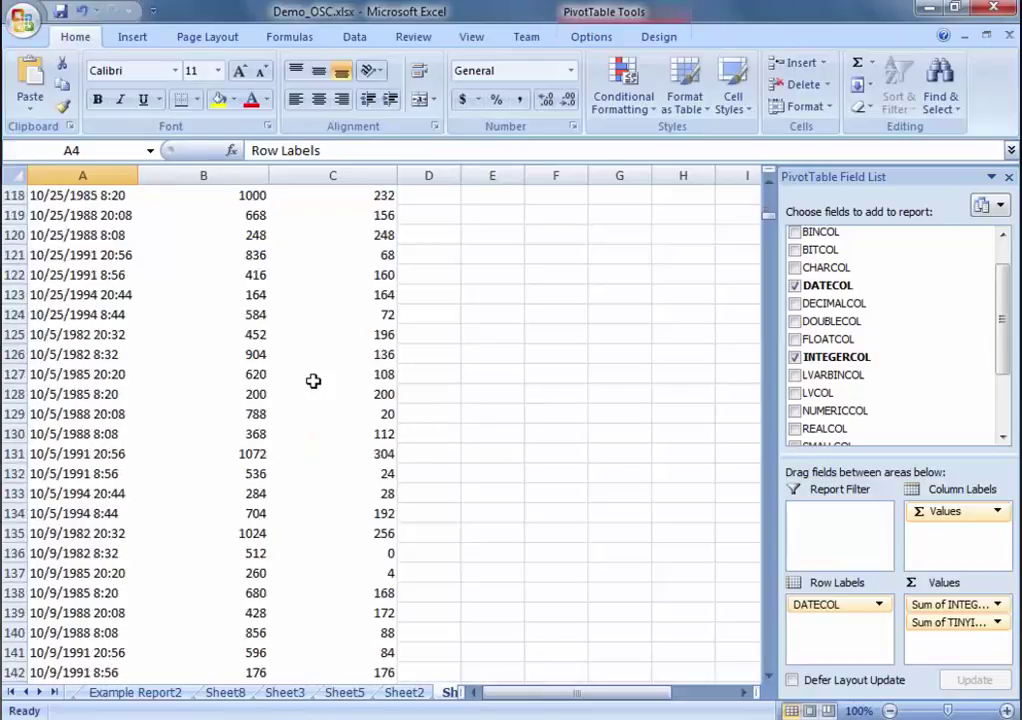
{"action": "scroll", "coordinate": [312, 381], "scroll_direction": "up", "scroll_amount": 20}
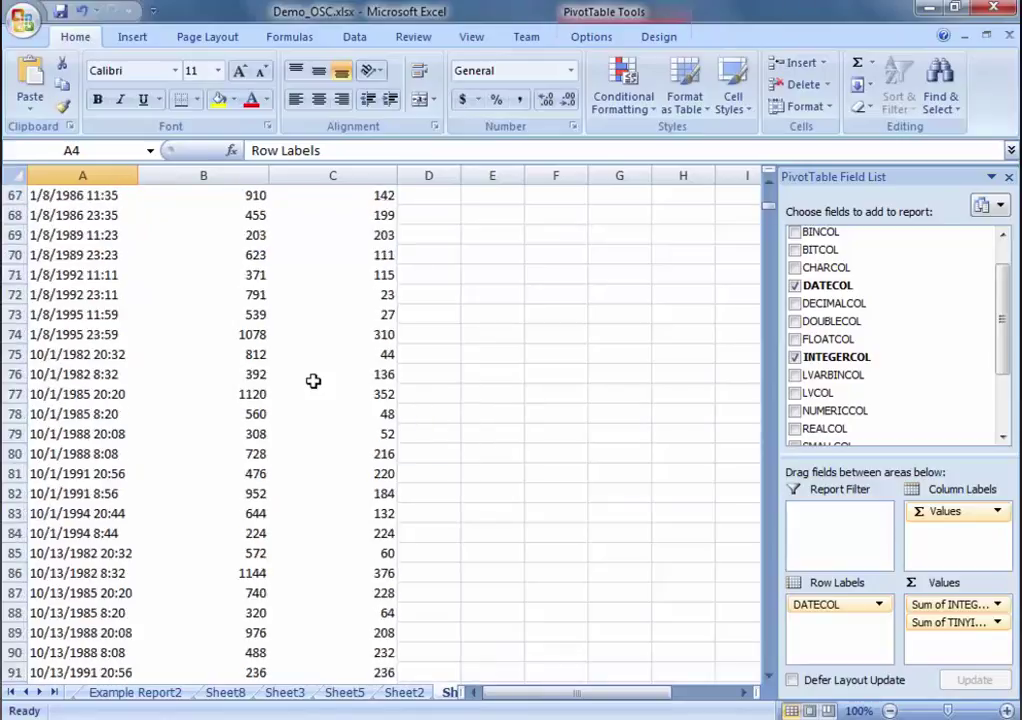
{"action": "scroll", "coordinate": [312, 381], "scroll_direction": "up", "scroll_amount": 15}
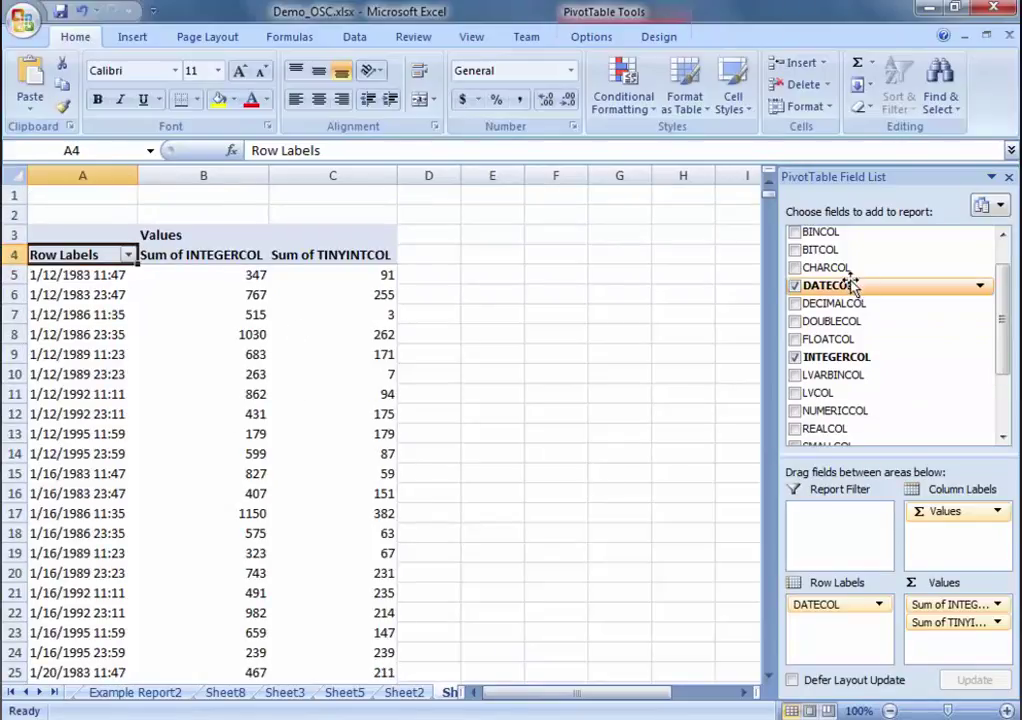
Step: Apply a DATECOL label filter containing 1992, leaving totals of 41314 and 10594
{"action": "left_click", "coordinate": [980, 287]}
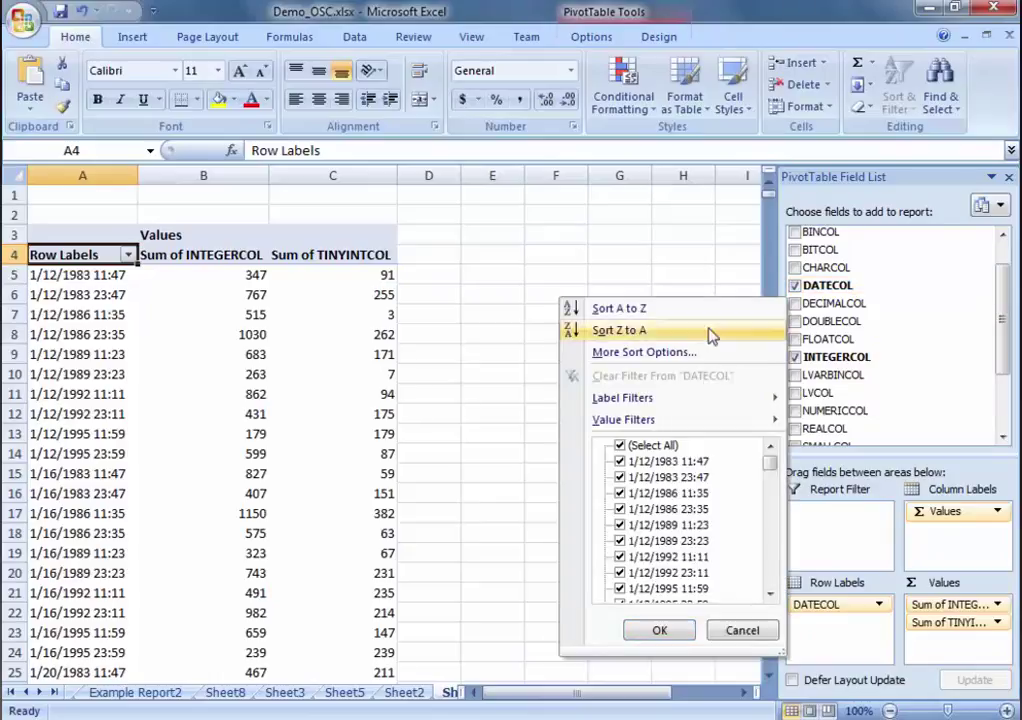
{"action": "mouse_move", "coordinate": [711, 401]}
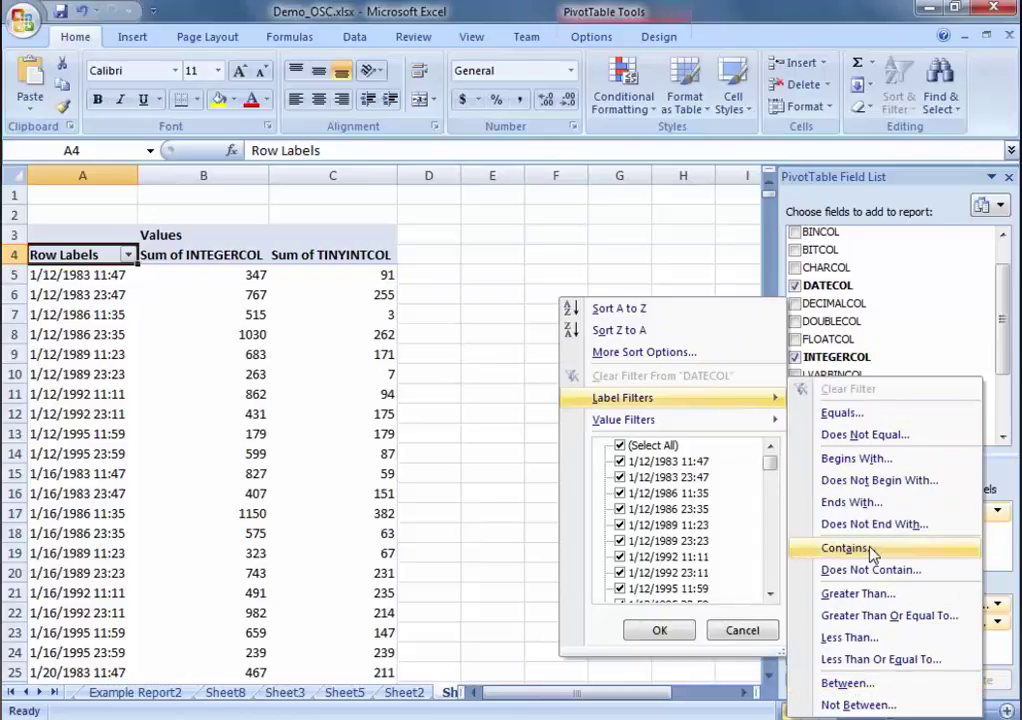
{"action": "left_click", "coordinate": [878, 556]}
{"action": "left_click_drag", "start_coordinate": [419, 292], "coordinate": [473, 292]}
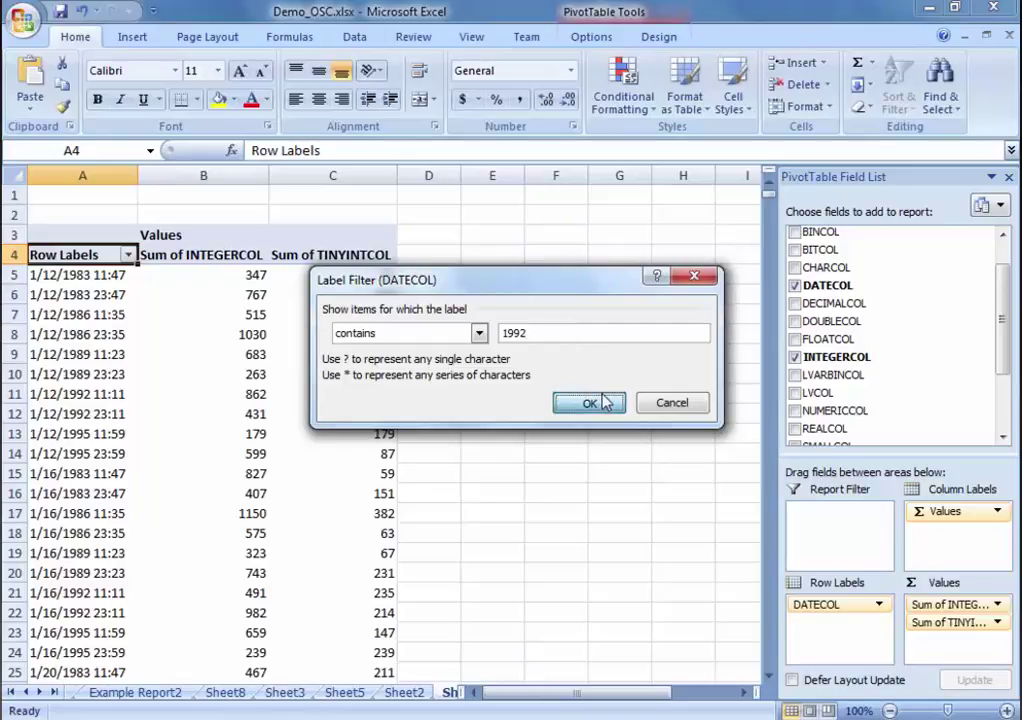
{"action": "left_click", "coordinate": [589, 402]}
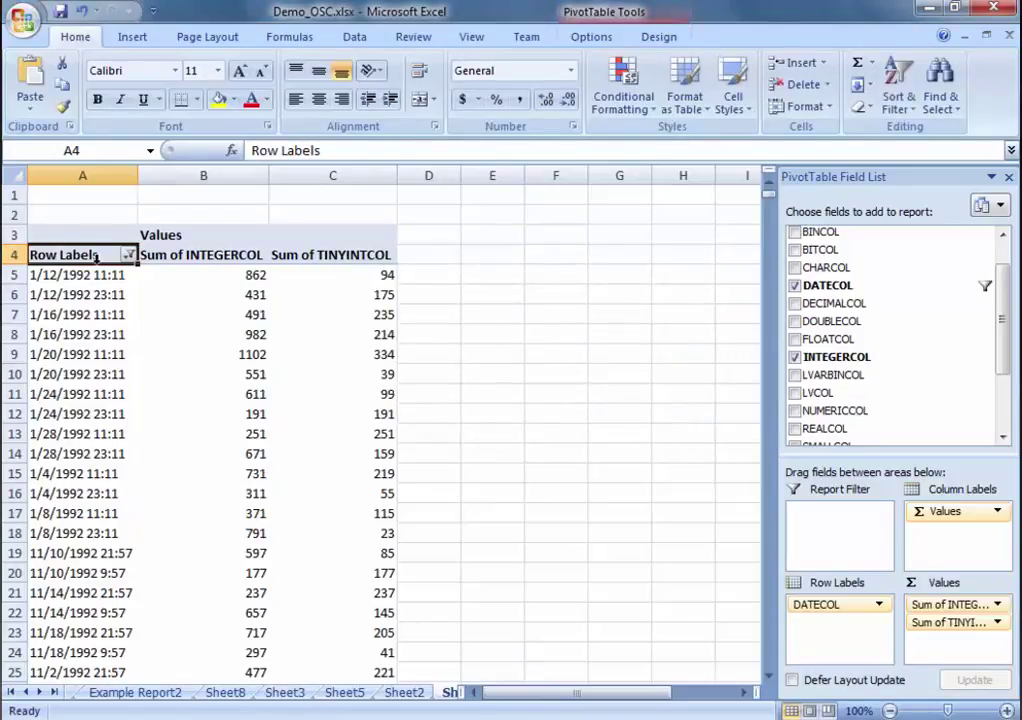
{"action": "scroll", "coordinate": [110, 316], "scroll_direction": "down", "scroll_amount": 1}
{"action": "scroll", "coordinate": [110, 316], "scroll_direction": "down", "scroll_amount": 13}
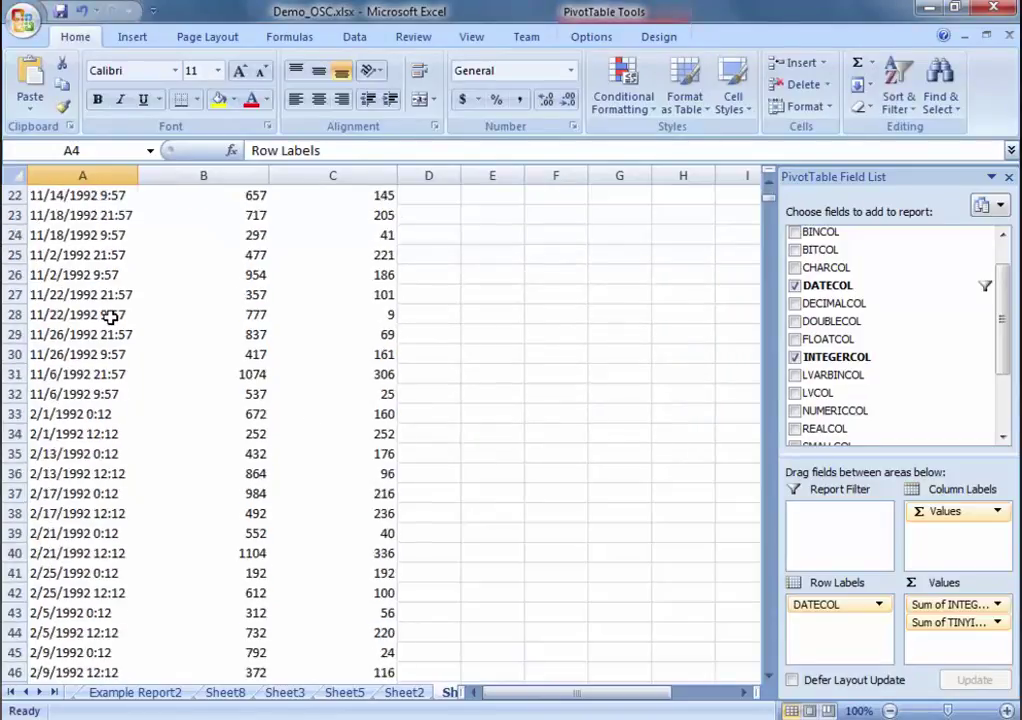
{"action": "scroll", "coordinate": [103, 334], "scroll_direction": "down", "scroll_amount": 7}
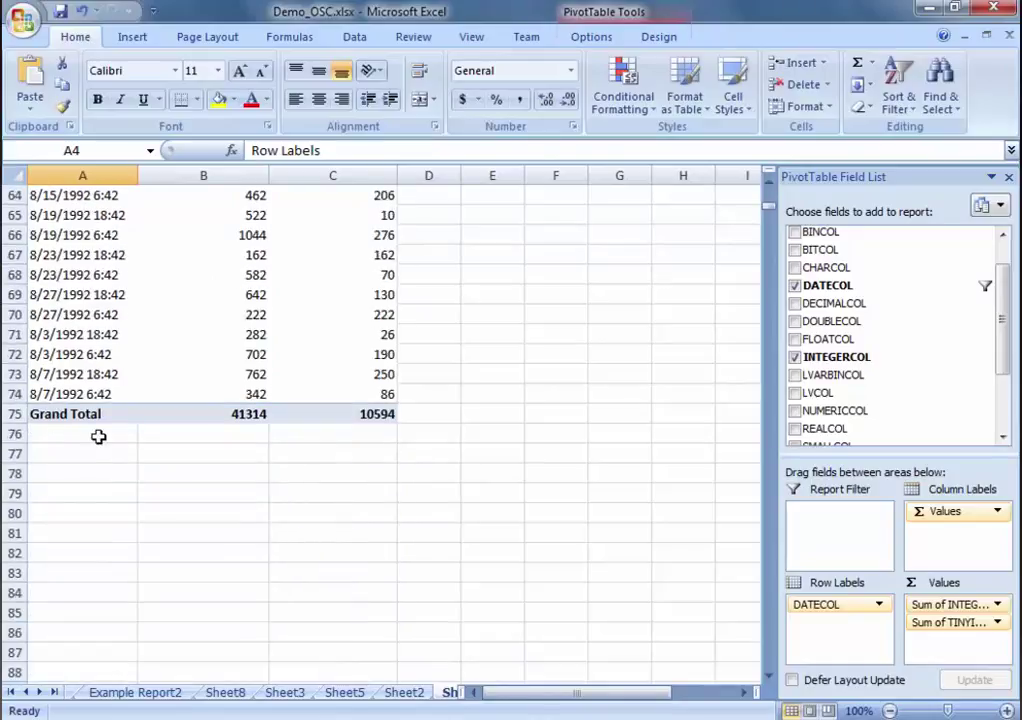
{"action": "scroll", "coordinate": [82, 420], "scroll_direction": "up", "scroll_amount": 17}
{"action": "scroll", "coordinate": [82, 420], "scroll_direction": "up", "scroll_amount": 4}
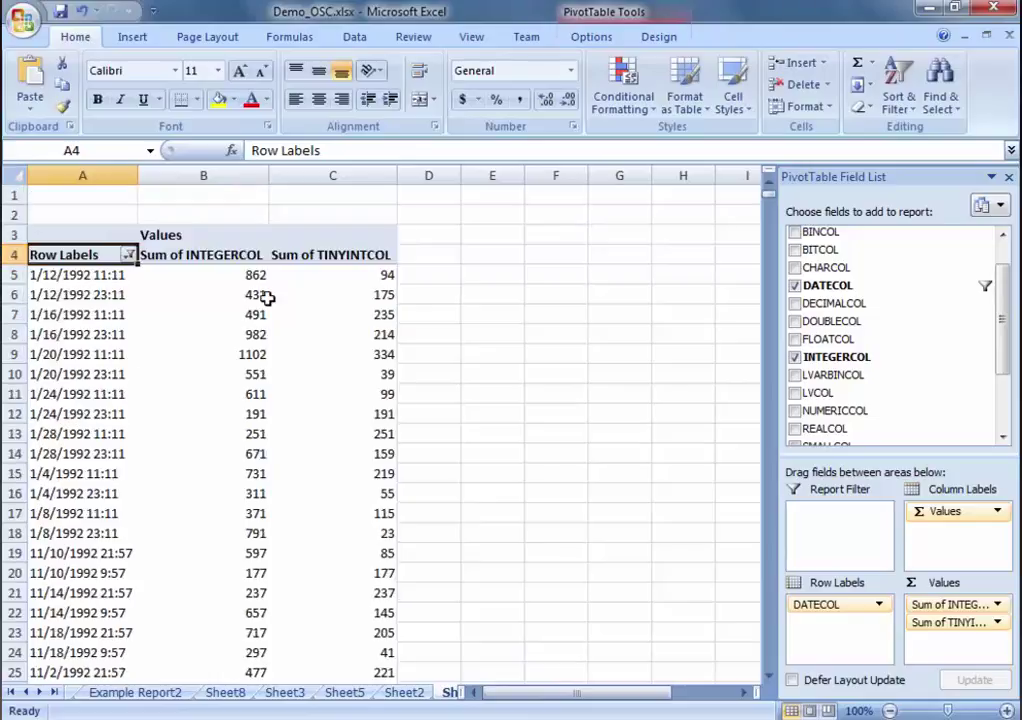
Step: Insert a Line with Markers PivotChart and enlarge it over the pivot table
{"action": "left_click", "coordinate": [592, 37]}
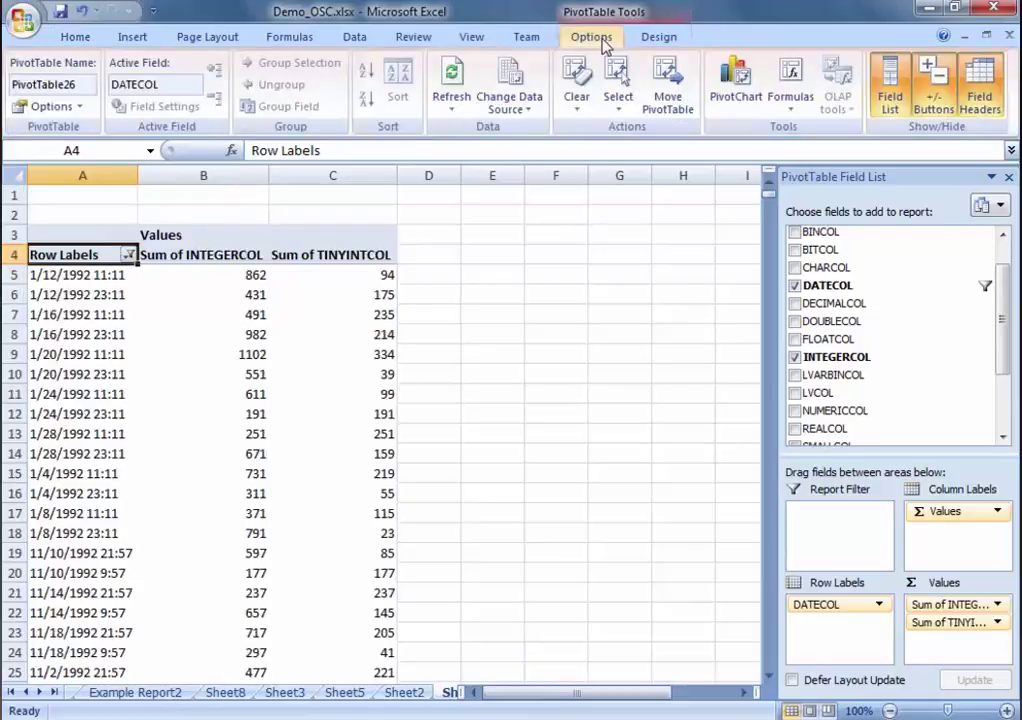
{"action": "left_click", "coordinate": [745, 100]}
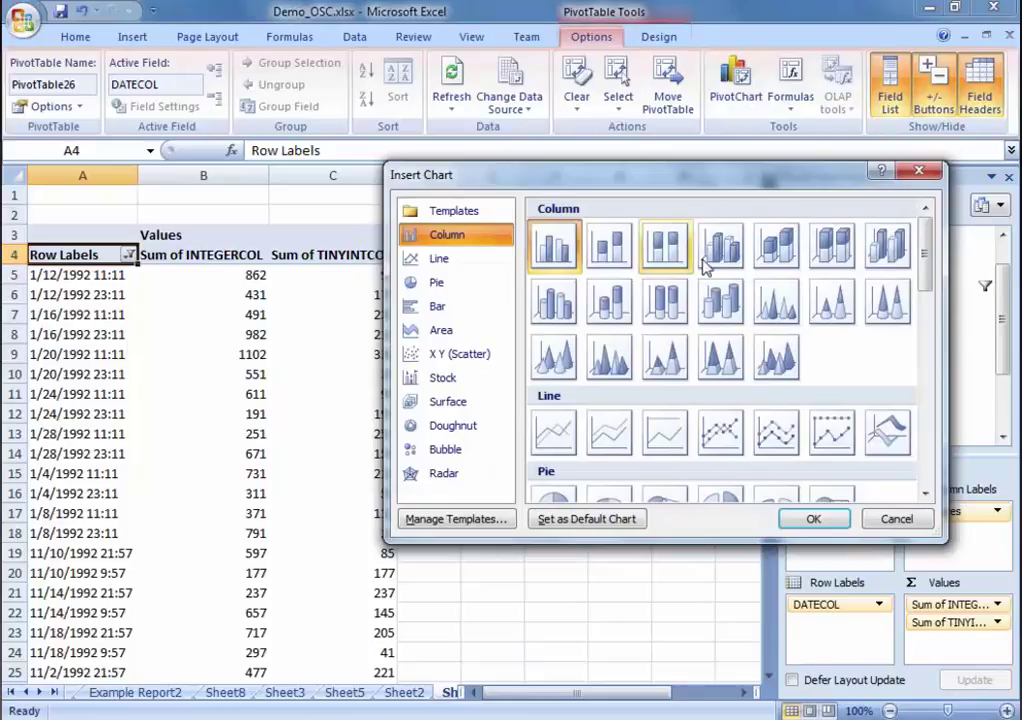
{"action": "left_click", "coordinate": [733, 429]}
{"action": "left_click", "coordinate": [813, 521]}
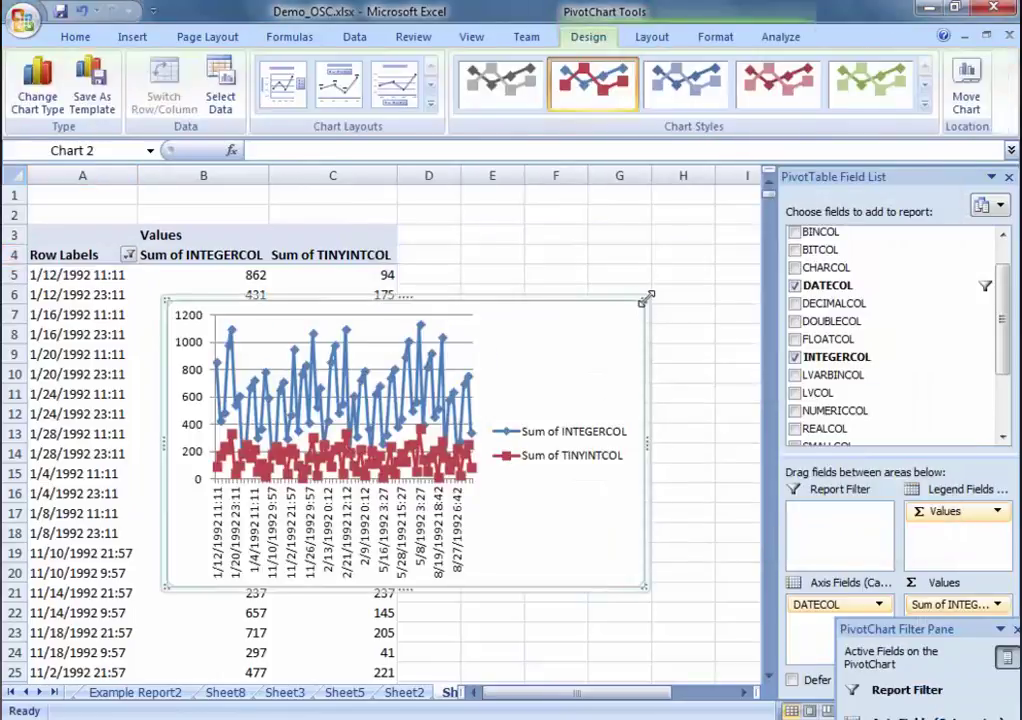
{"action": "left_click_drag", "start_coordinate": [647, 297], "coordinate": [734, 235]}
{"action": "left_click_drag", "start_coordinate": [155, 590], "coordinate": [64, 638]}
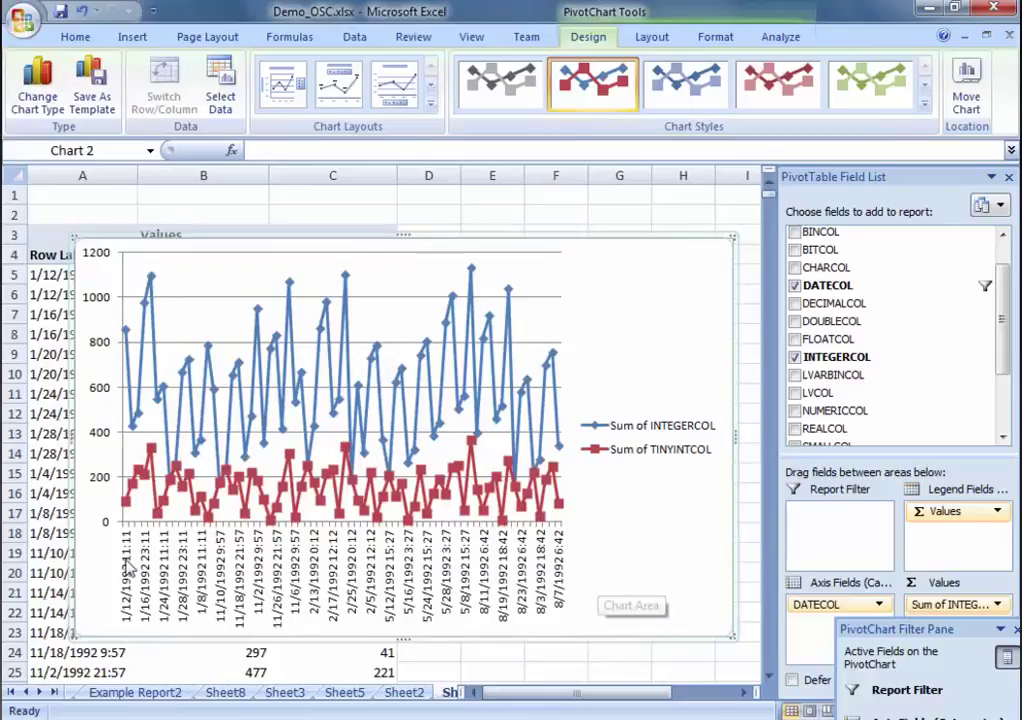